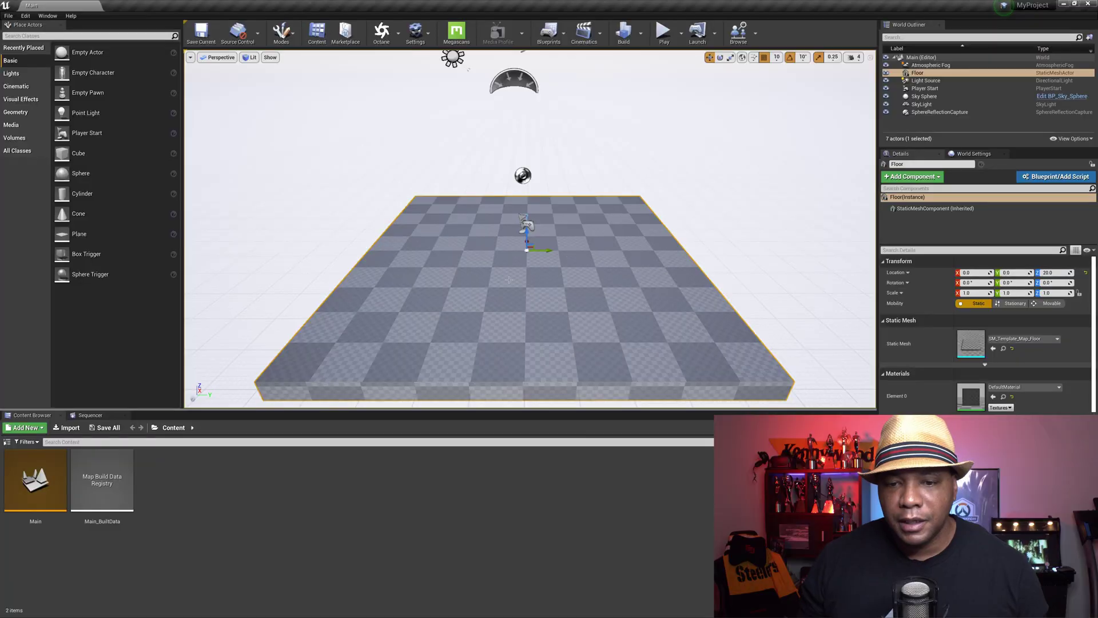
Step: Delete the Player Start from the level, leaving six actors
left_click(542, 230)
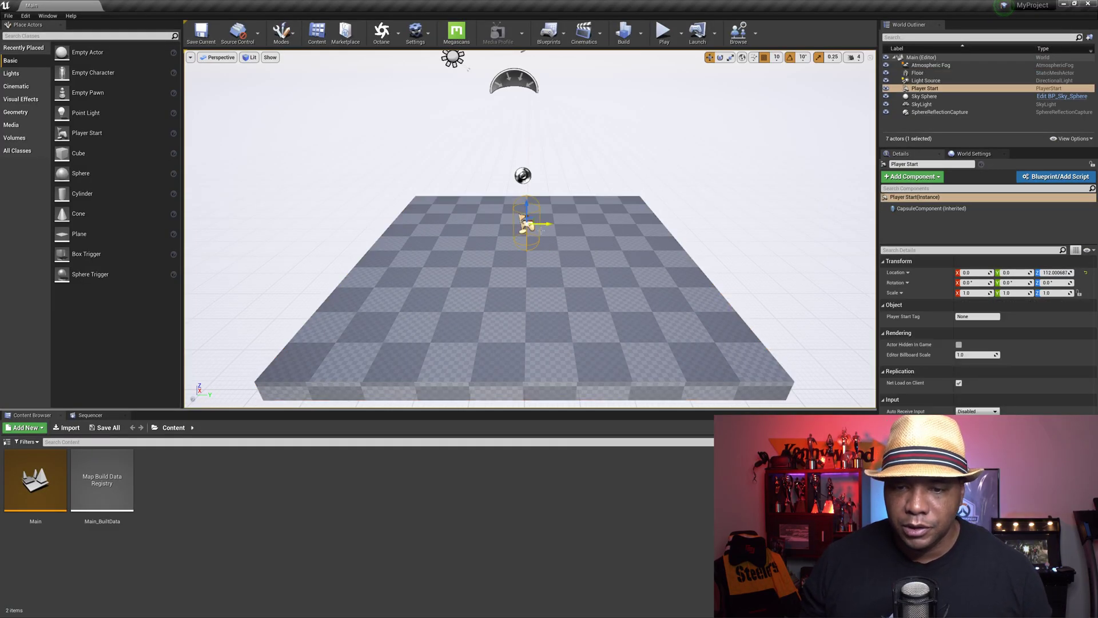
key("Delete")
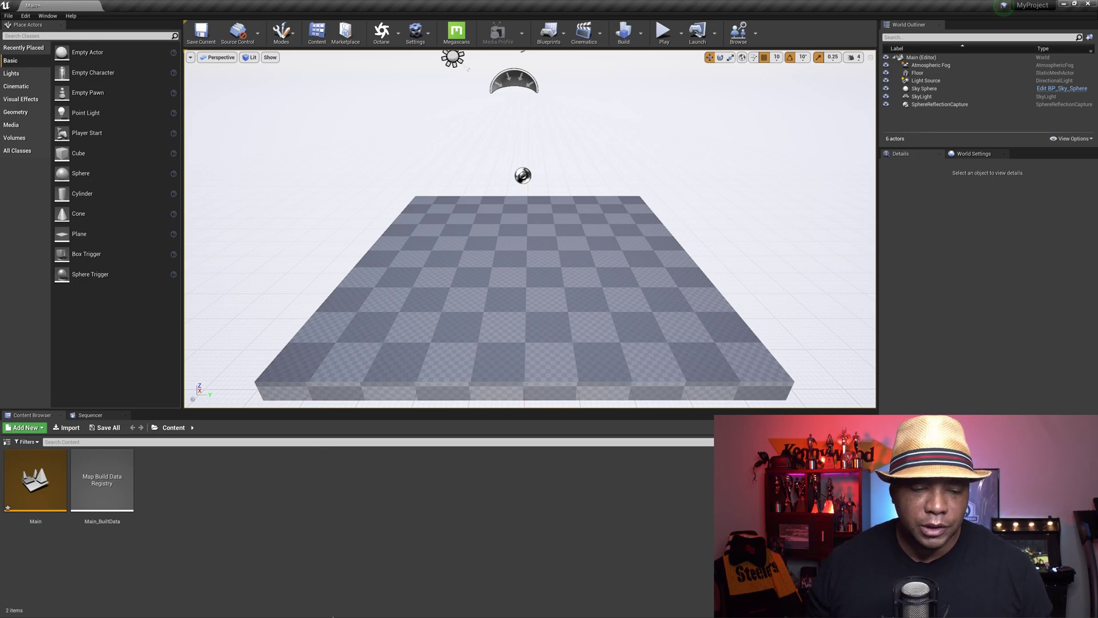
key("super")
key("super")
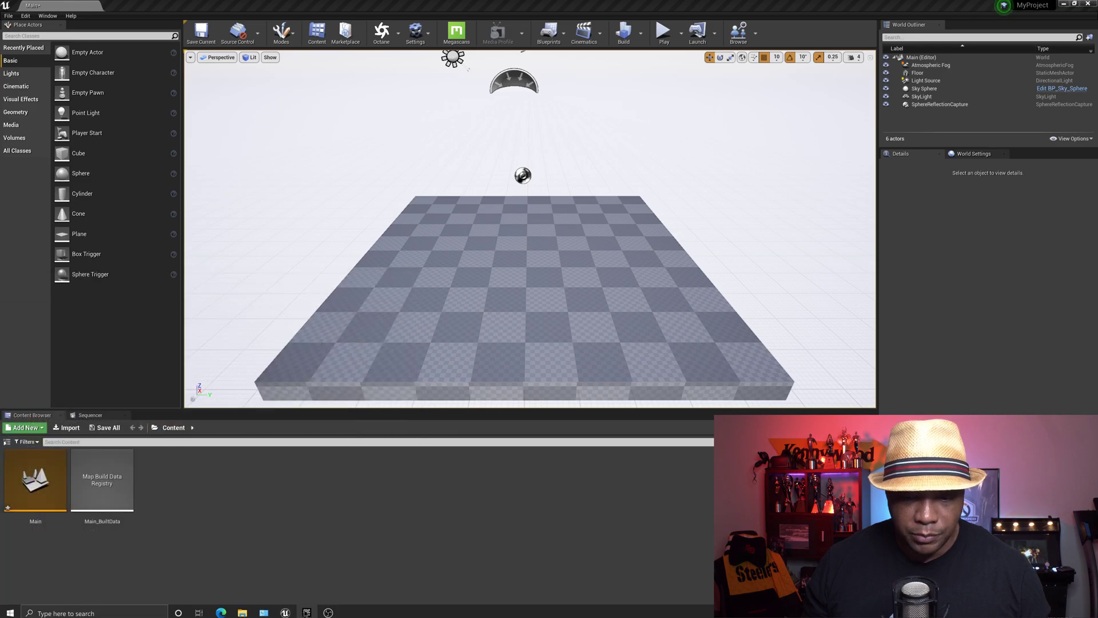
key("super")
Step: Add the M5 VFX Vol2 Fire and Flames vault pack to MyProject
left_click(307, 610)
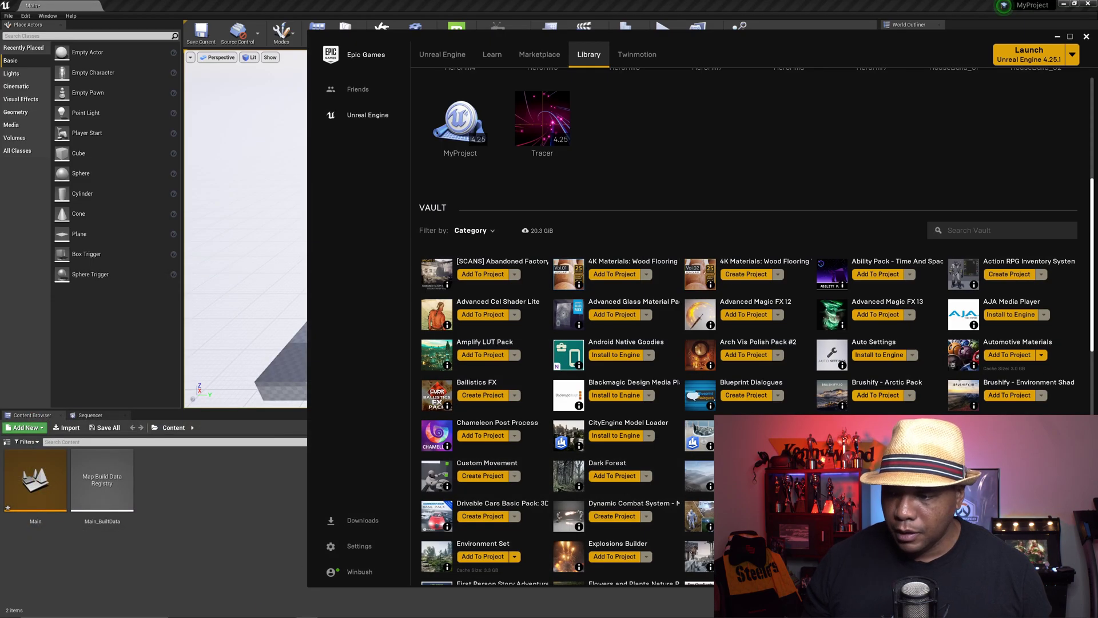
scroll(750, 326, "down", 5)
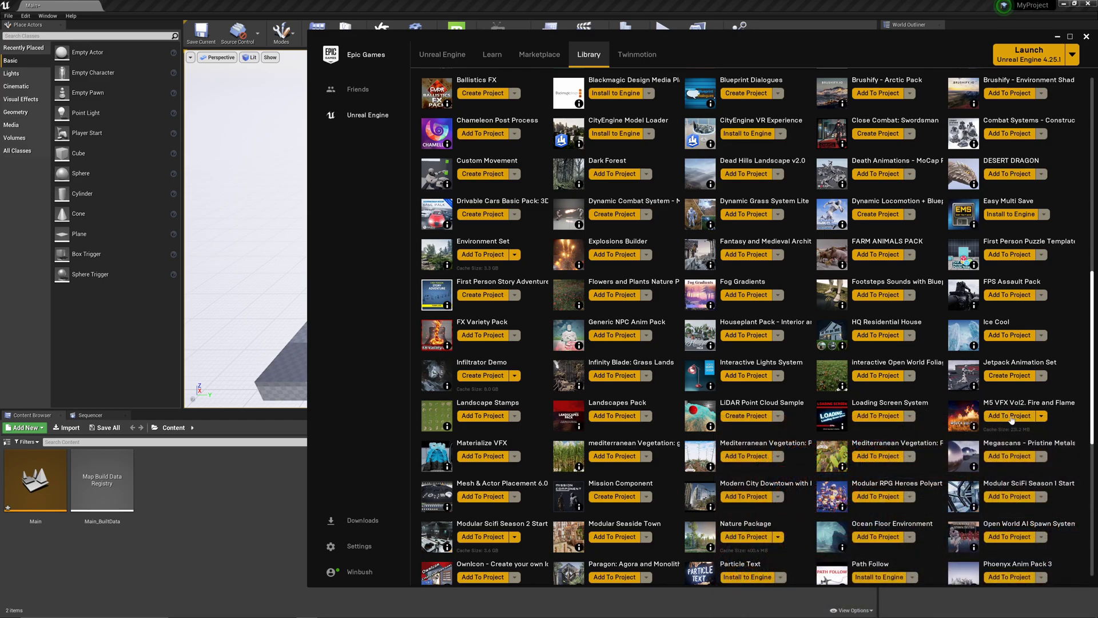
left_click(1008, 417)
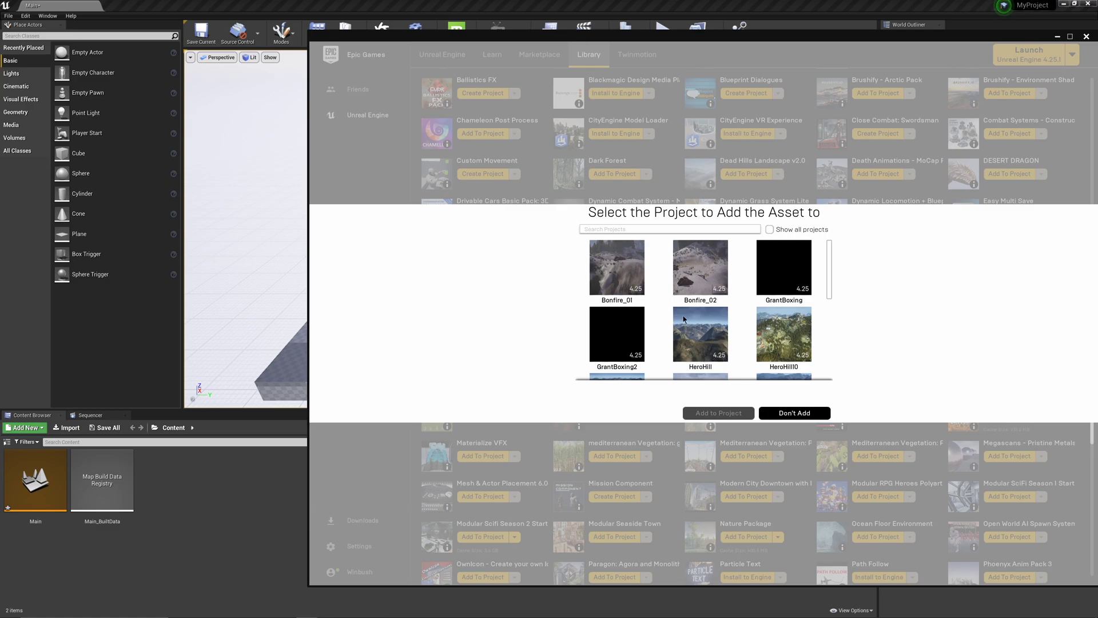
scroll(684, 318, "down", 5)
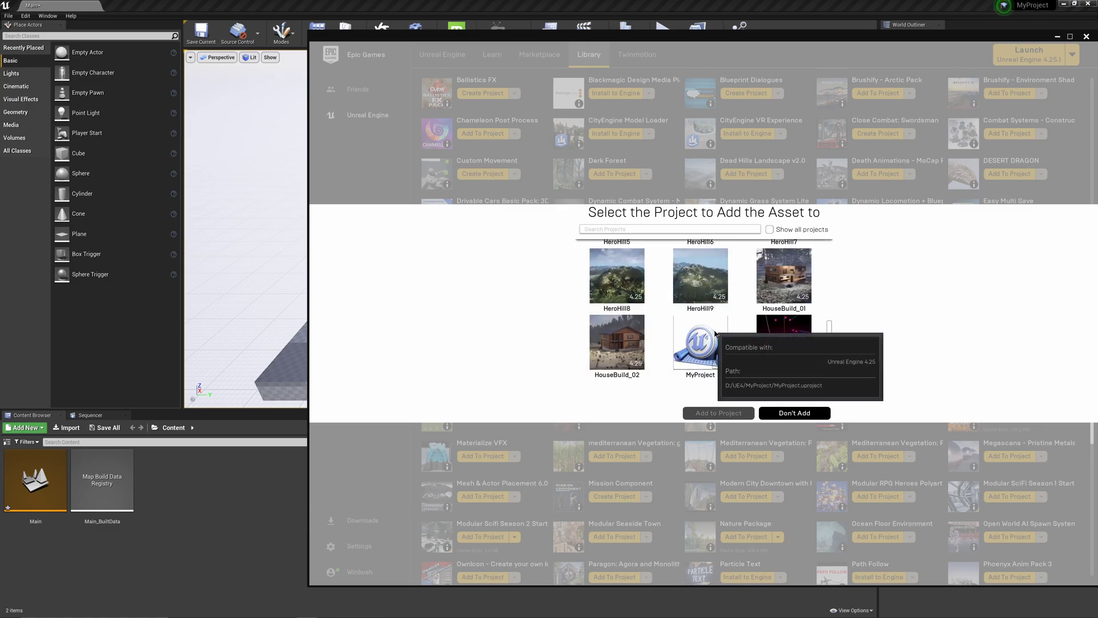
left_click(714, 336)
left_click(734, 414)
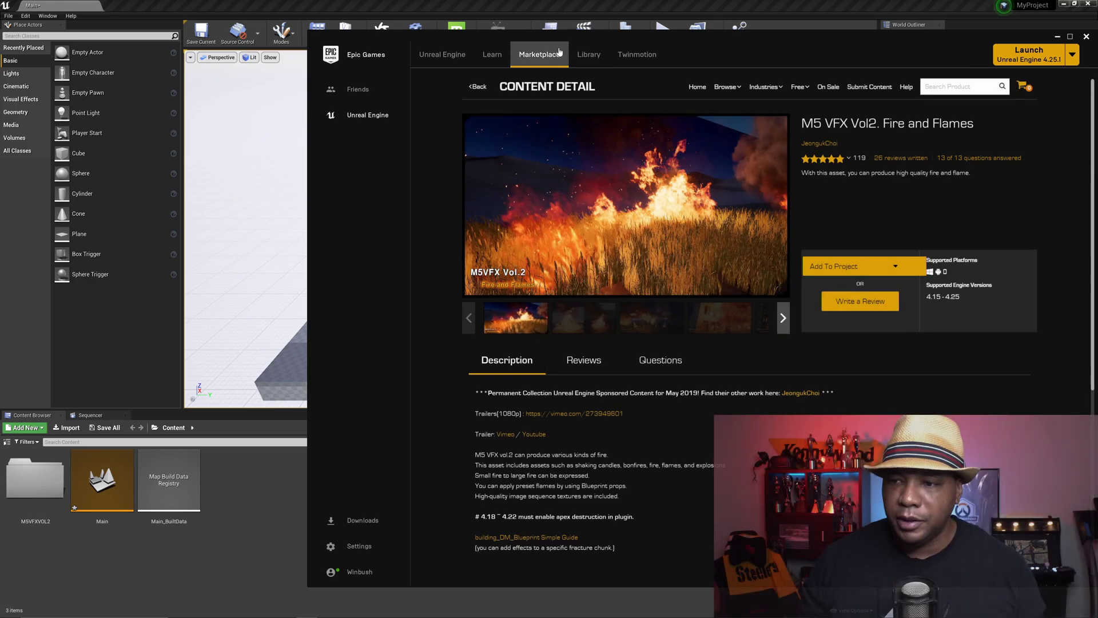
Step: Show the second preview image on the M5 VFX Vol2 Fire and Flames Marketplace page
mouse_move(823, 159)
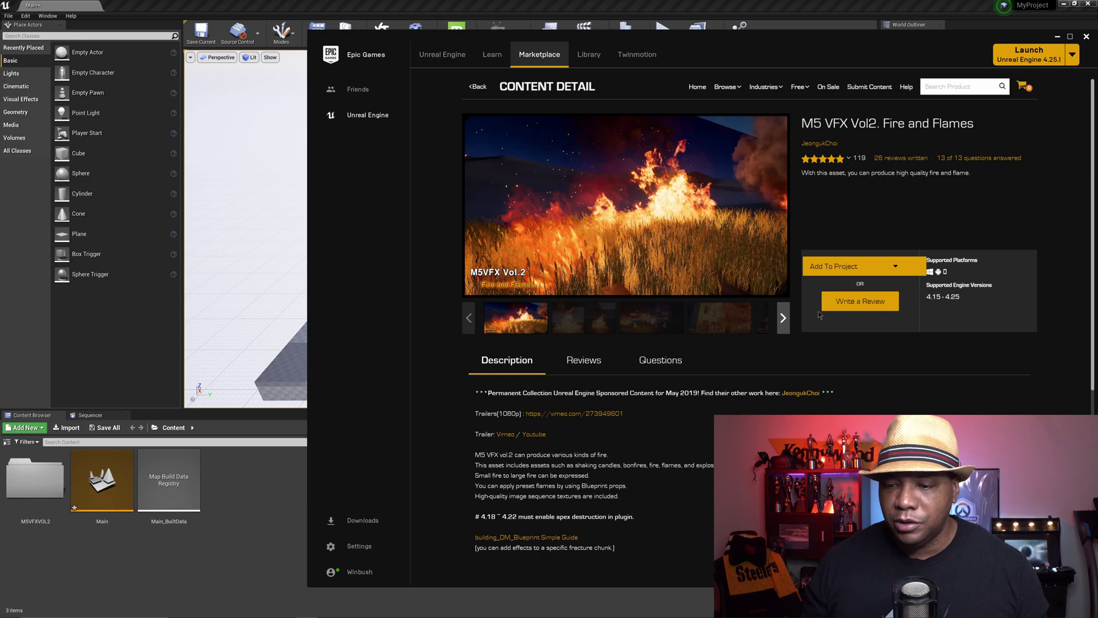
left_click(603, 321)
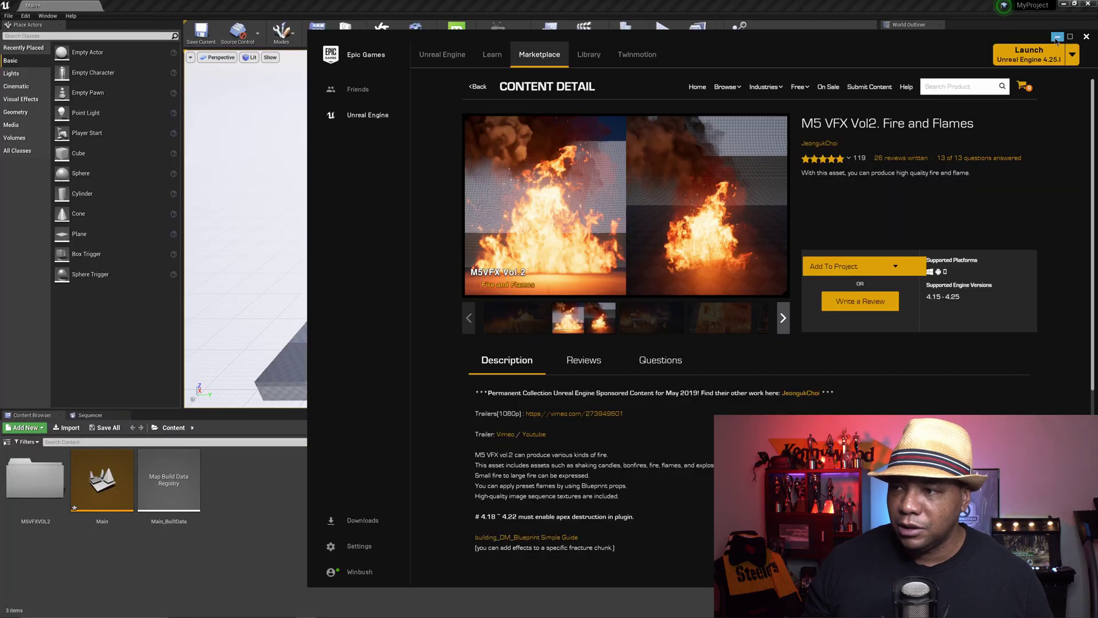
Step: Drag Fire_05 from Content > M5VFXVOL2 > Particles > Fire onto the floor
left_click(1057, 38)
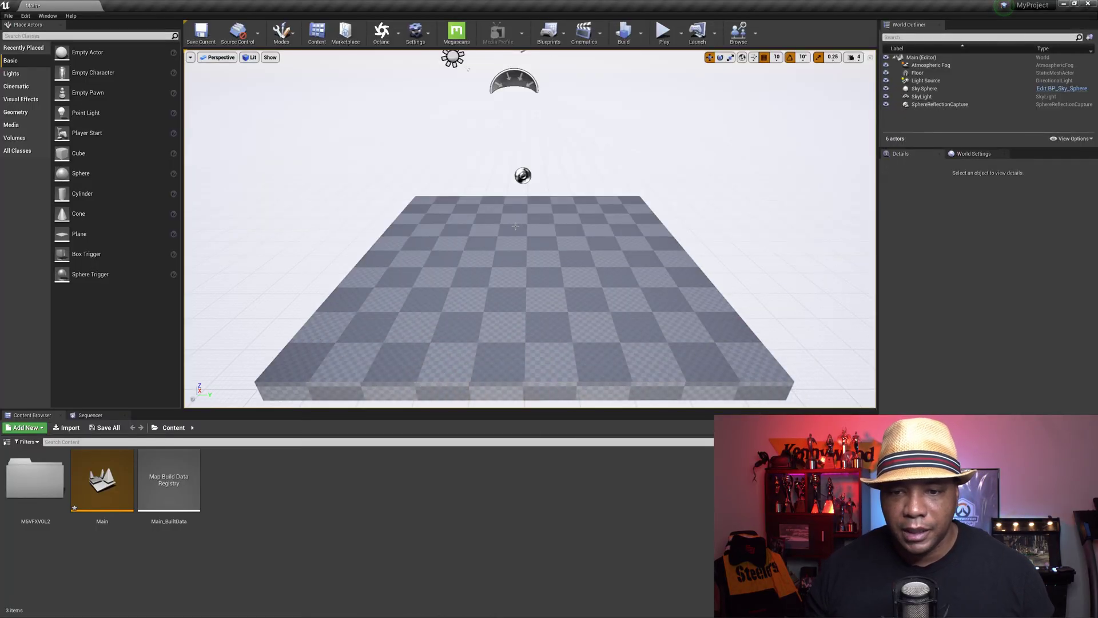
double_click(36, 486)
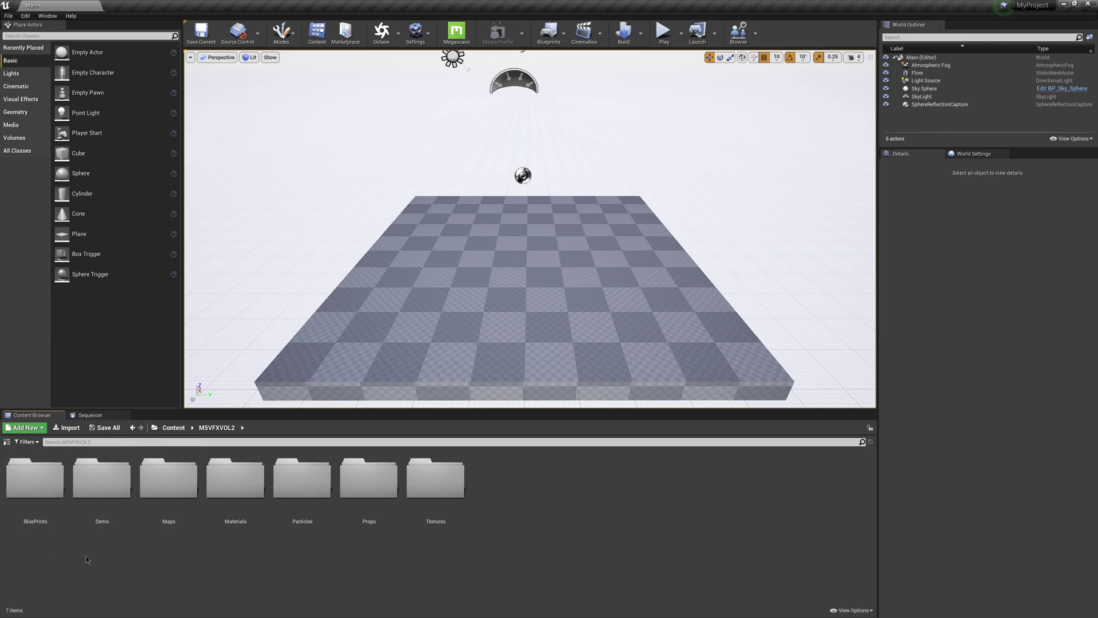
double_click(315, 488)
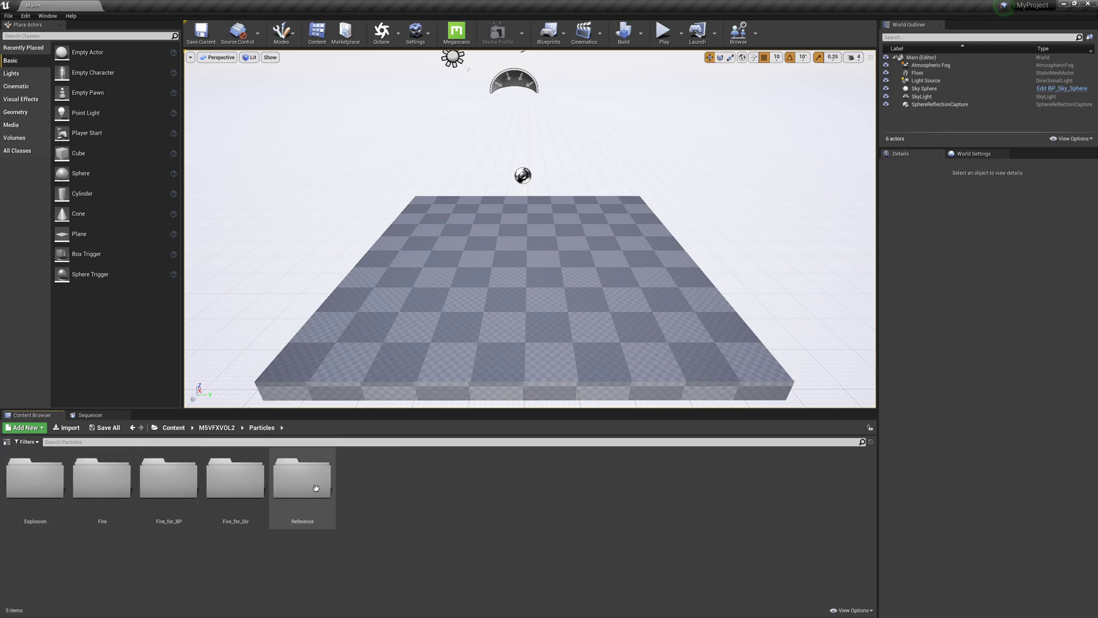
double_click(105, 479)
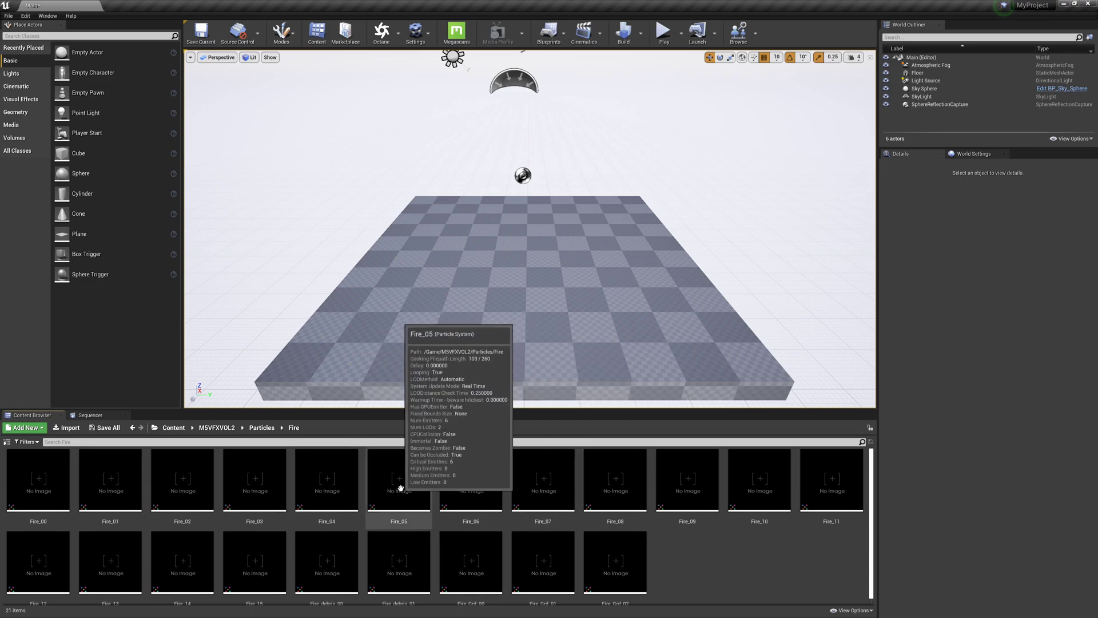
left_click_drag(401, 487, 516, 260)
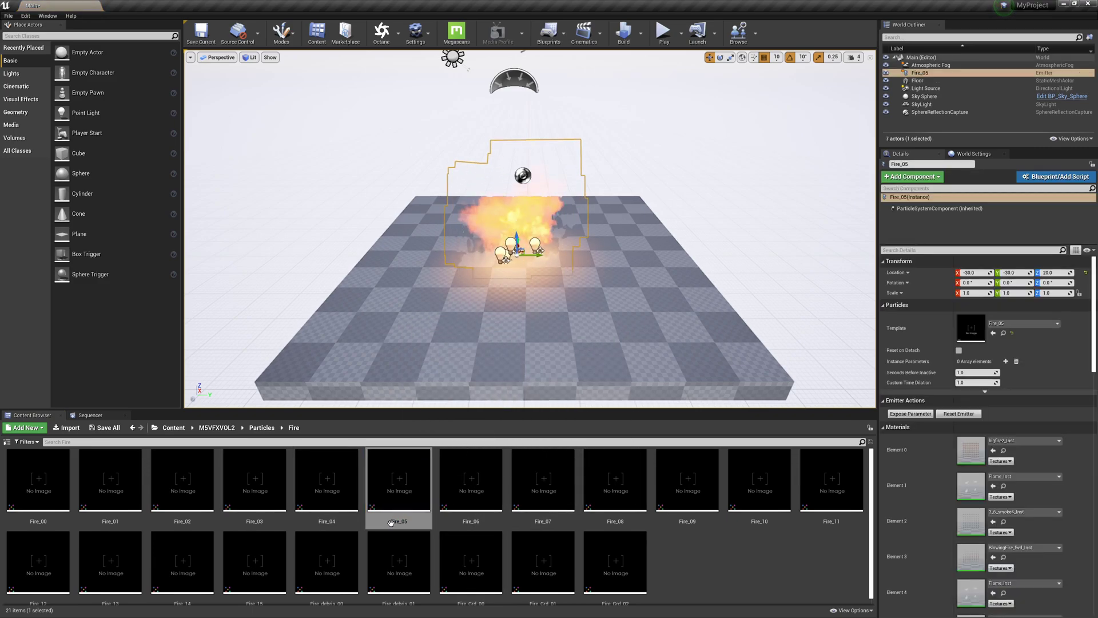
Step: Set Fire_05's Location X to 0, then select the Sky Sphere
left_click(972, 272)
type("0")
key("Tab")
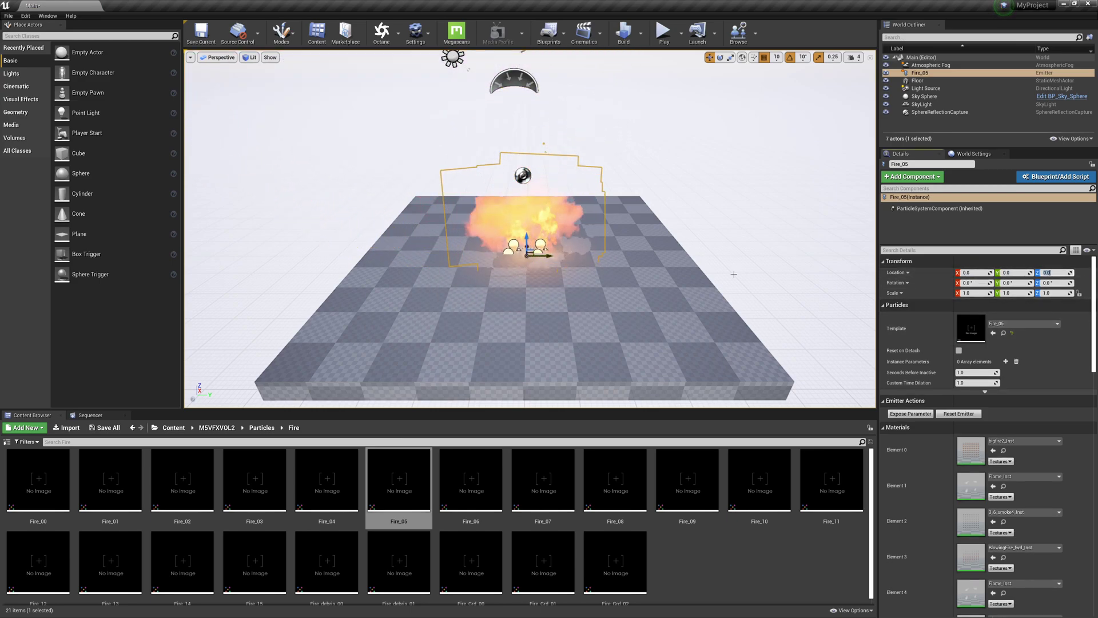
scroll(593, 269, "up", 3)
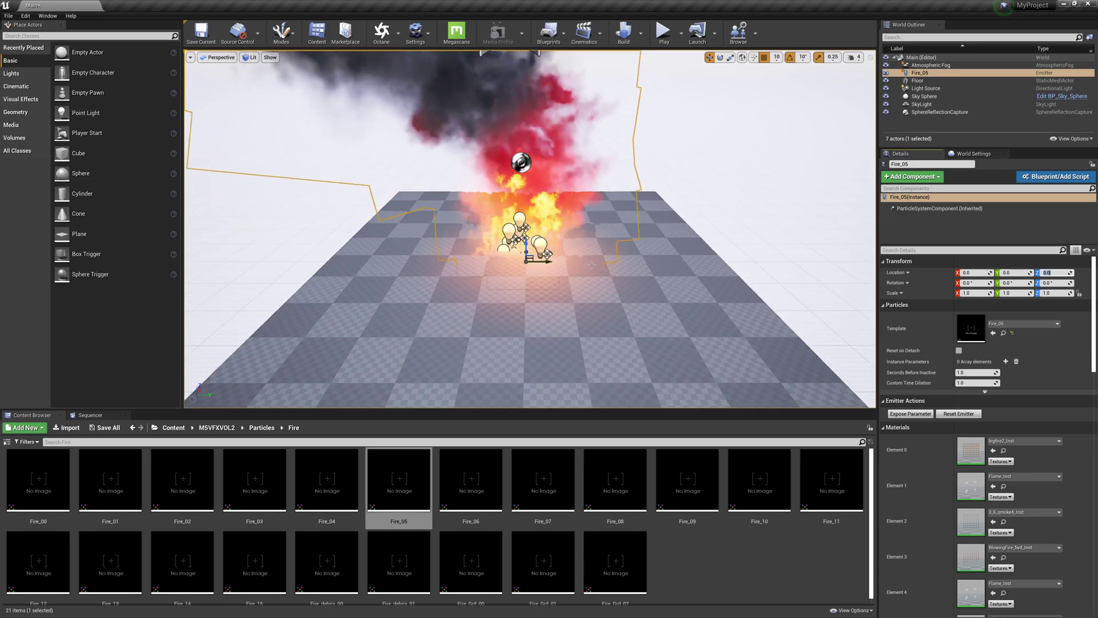
left_click(696, 217)
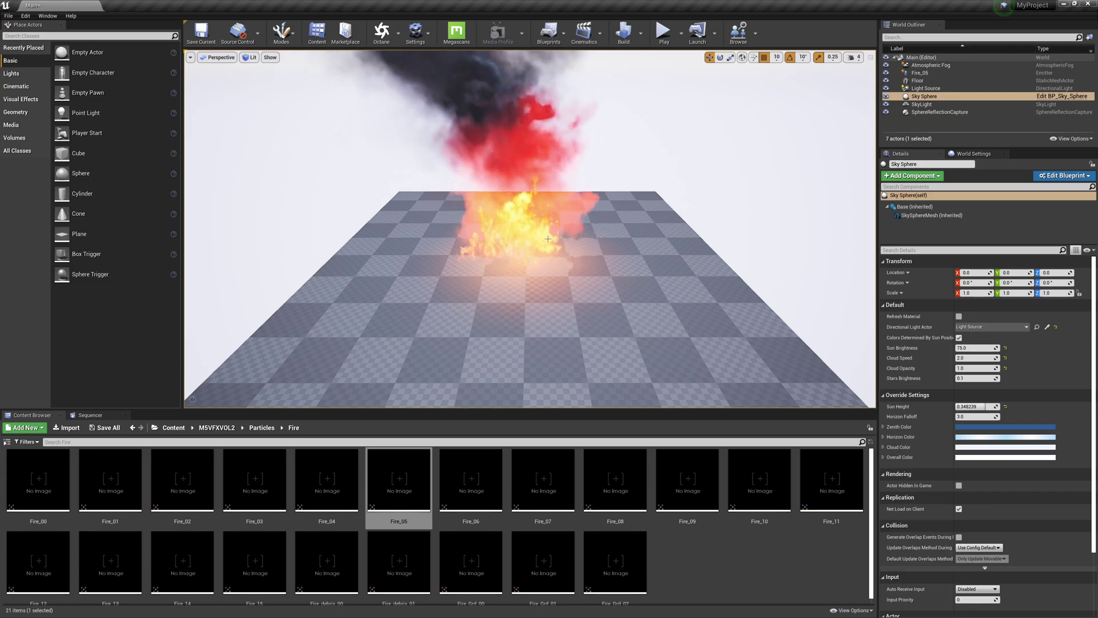
scroll(526, 256, "up", 4)
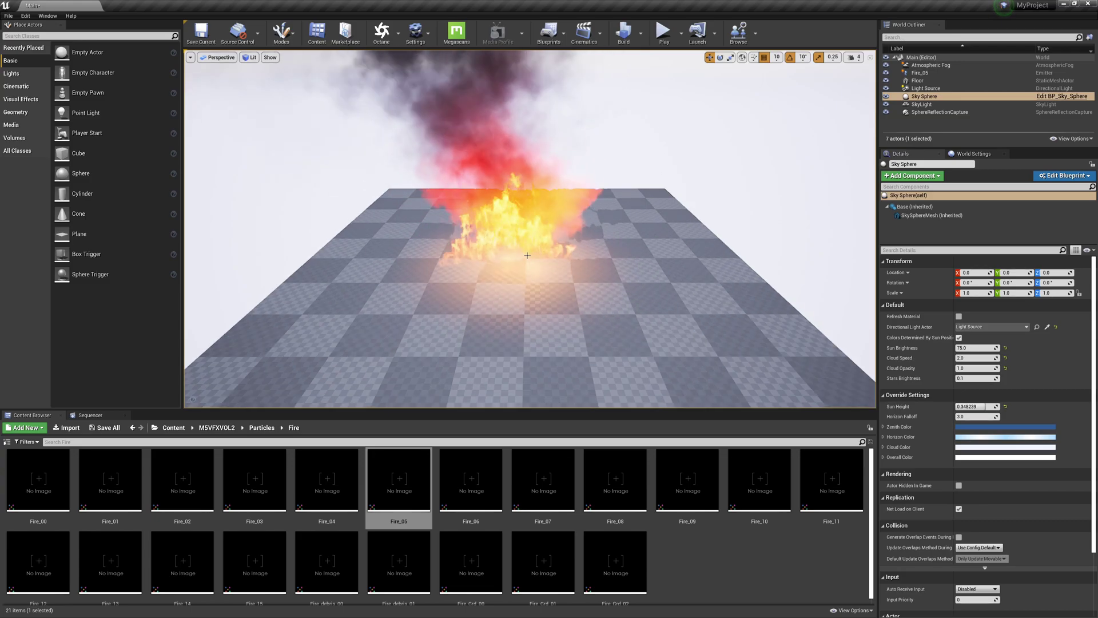
scroll(527, 255, "up", 2)
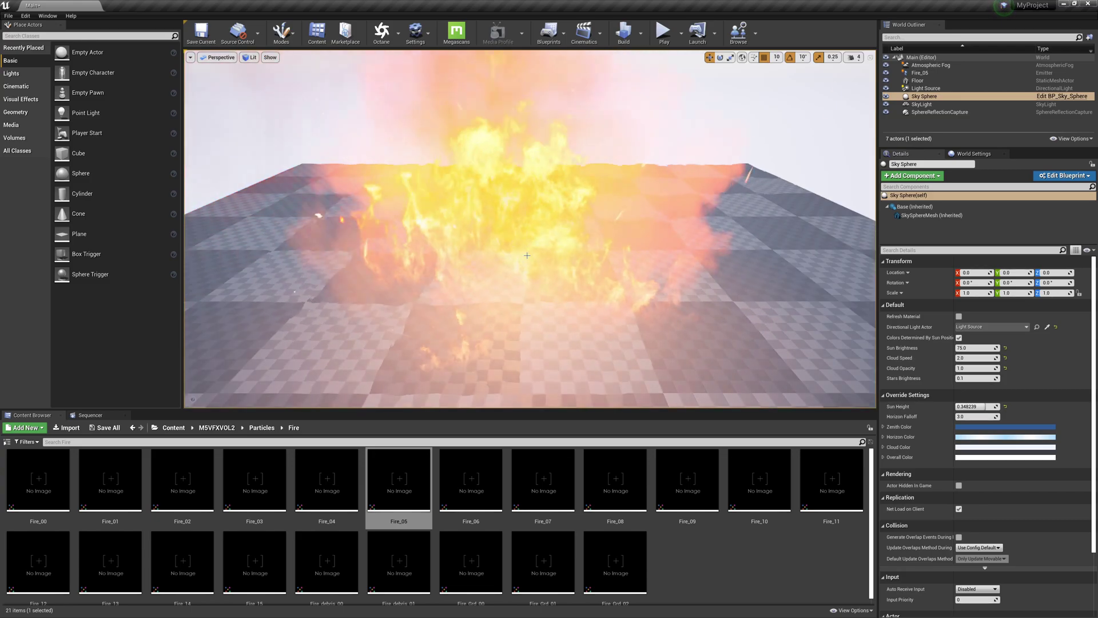
scroll(504, 249, "down", 2)
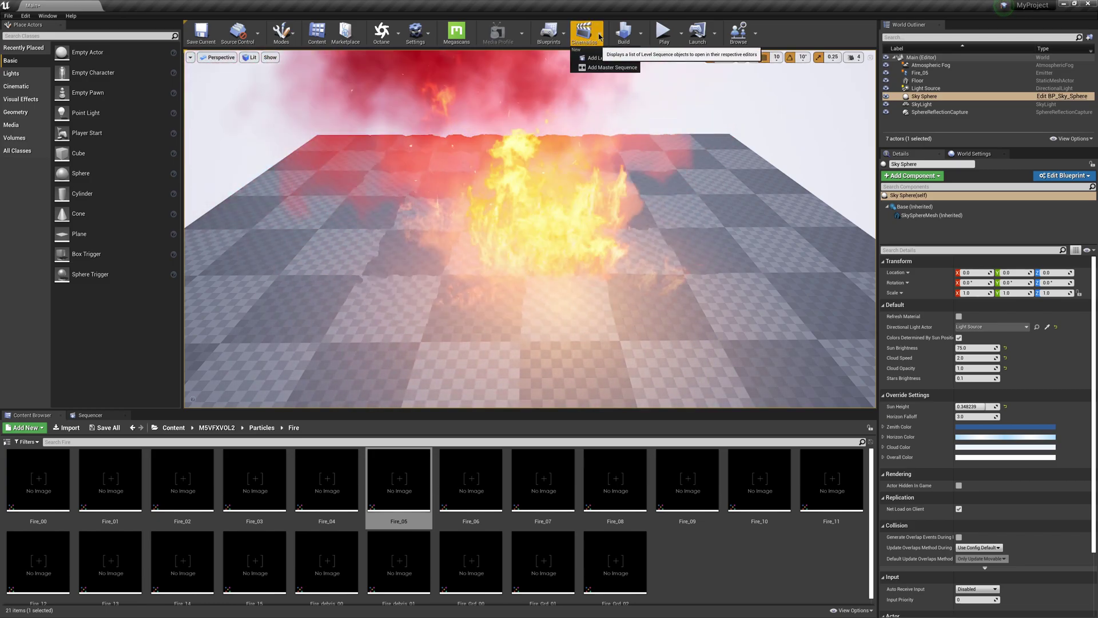
Step: Add a level sequence saved as NewLevelSequence and drag Fire_05 into it as a track
left_click(607, 59)
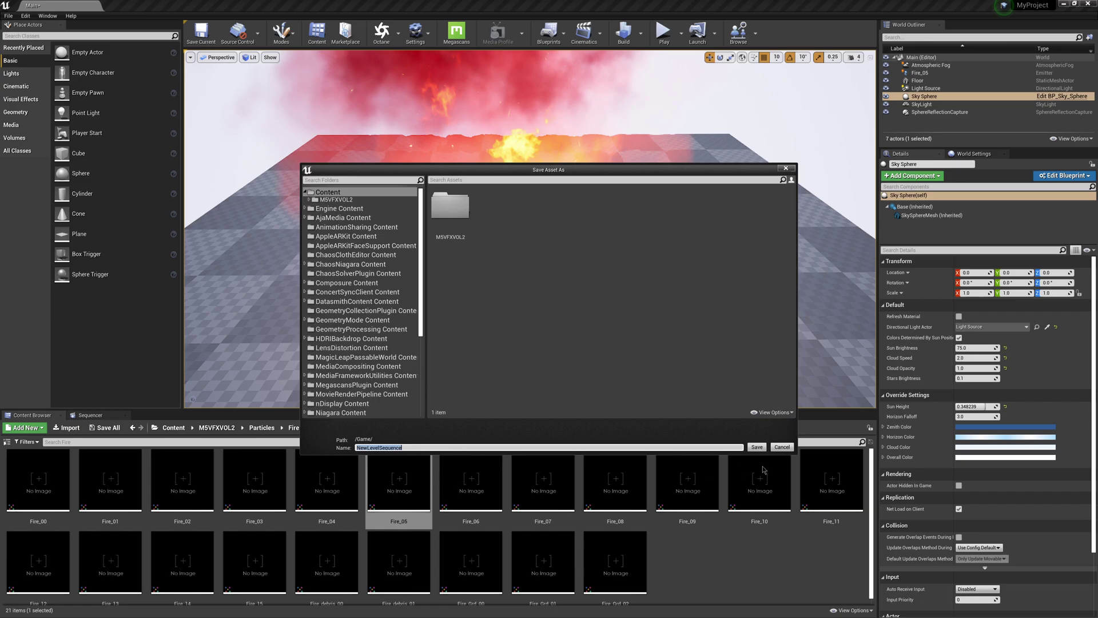
left_click(757, 448)
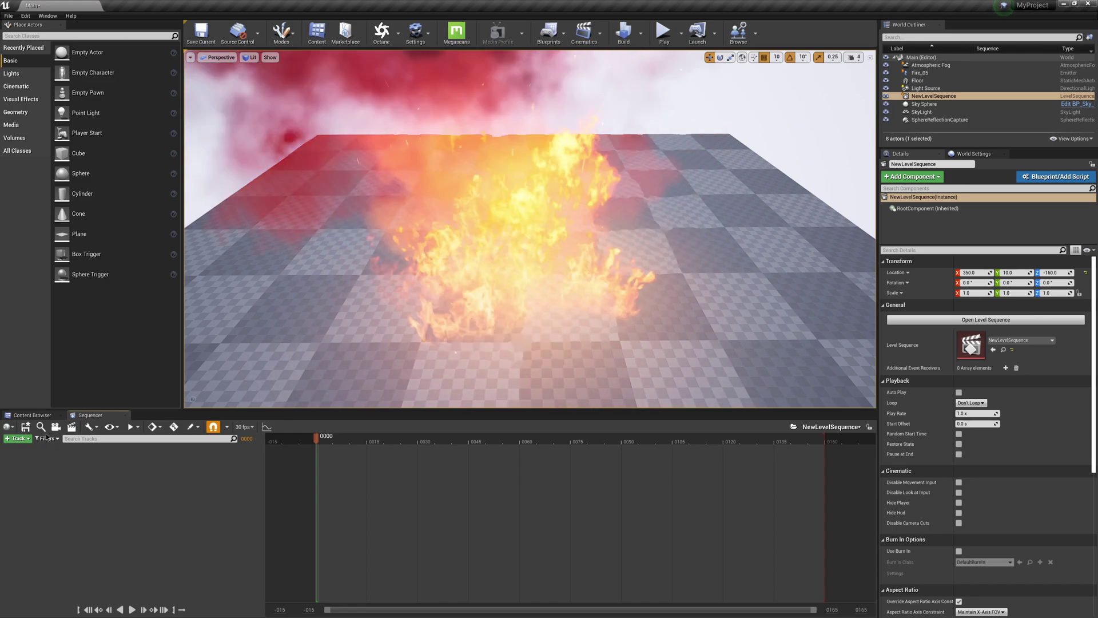
left_click_drag(920, 73, 143, 519)
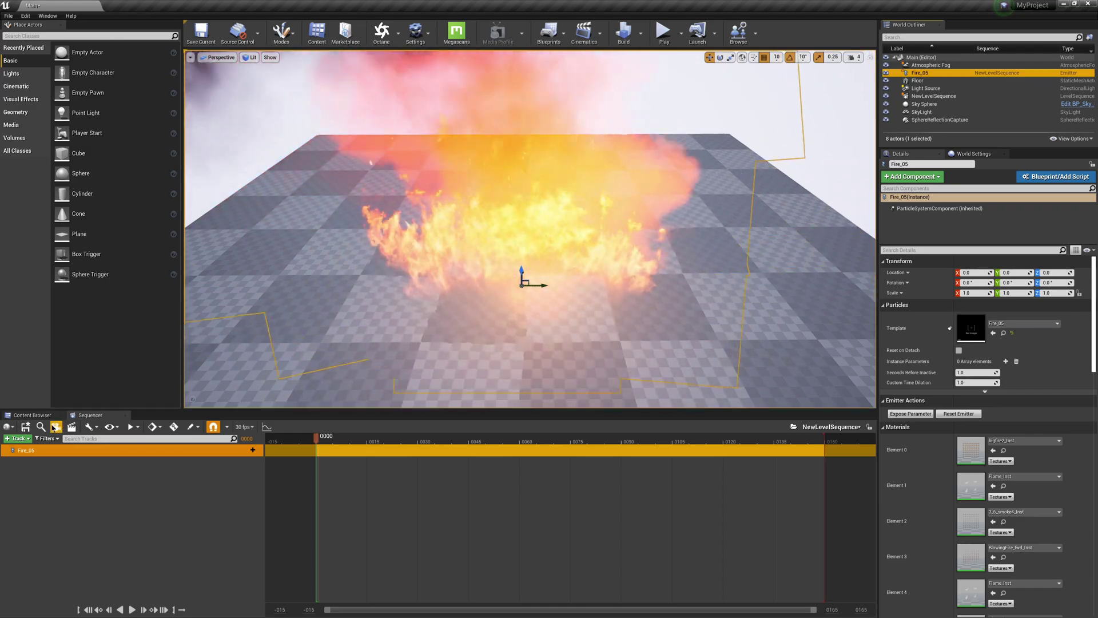
Step: Create a CineCameraActor for the sequence and roughly frame it on the fire
left_click(55, 427)
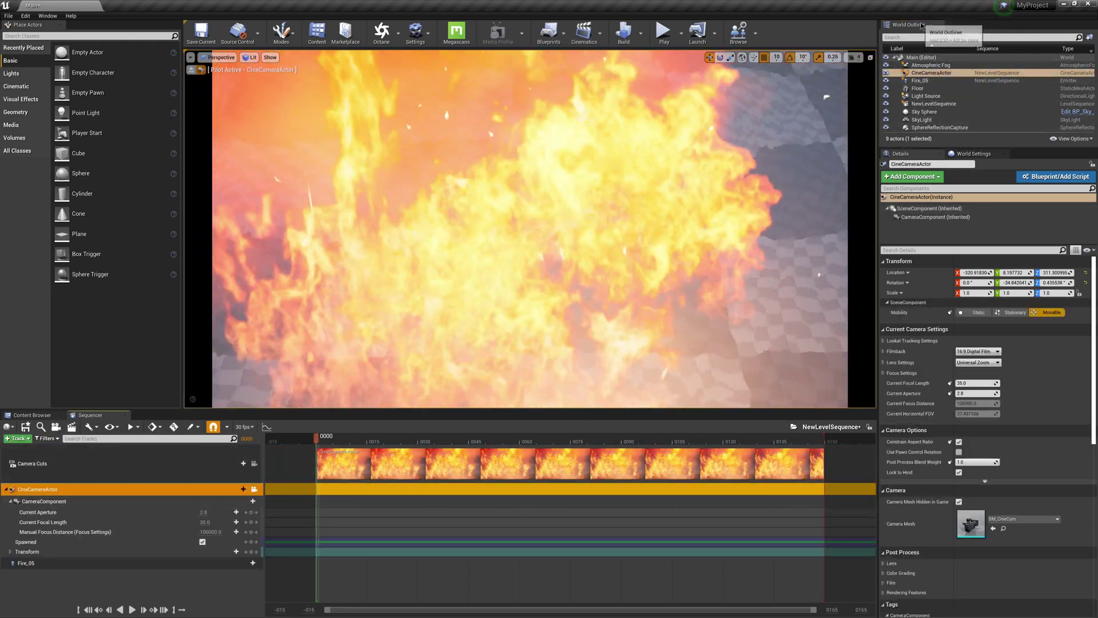
left_click(939, 74)
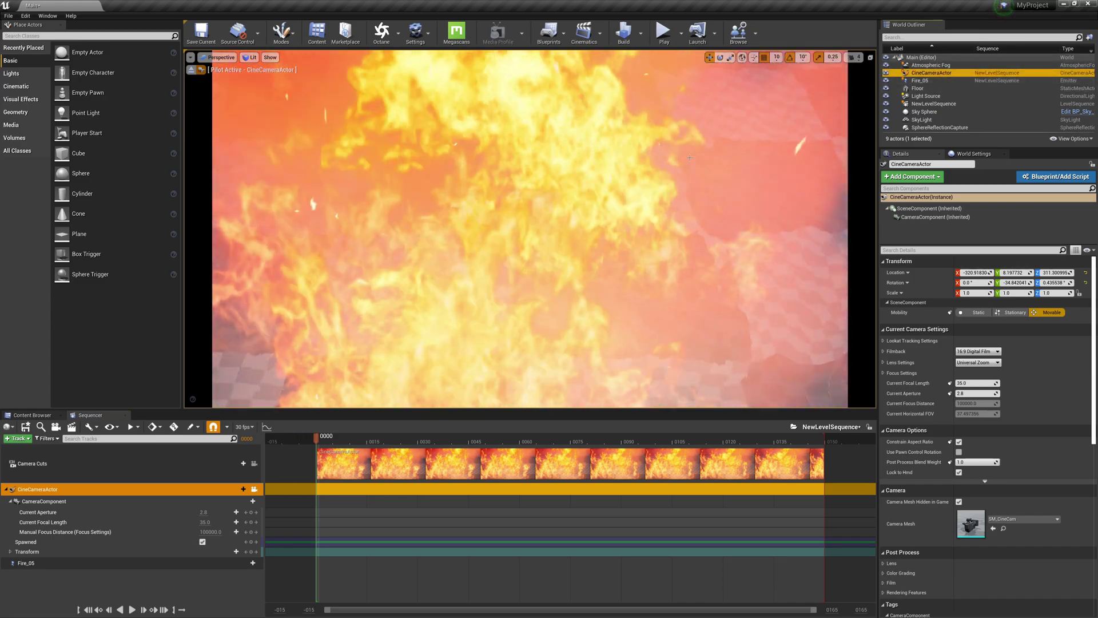
scroll(537, 305, "down", 5)
scroll(537, 304, "down", 5)
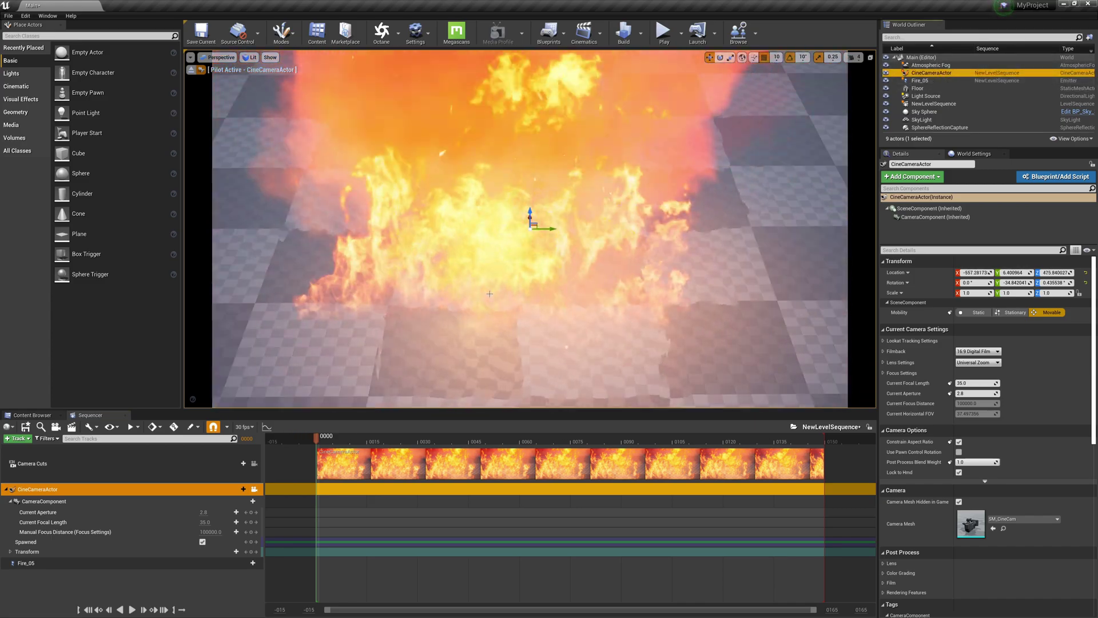
right_click_drag(536, 304, 294, 168)
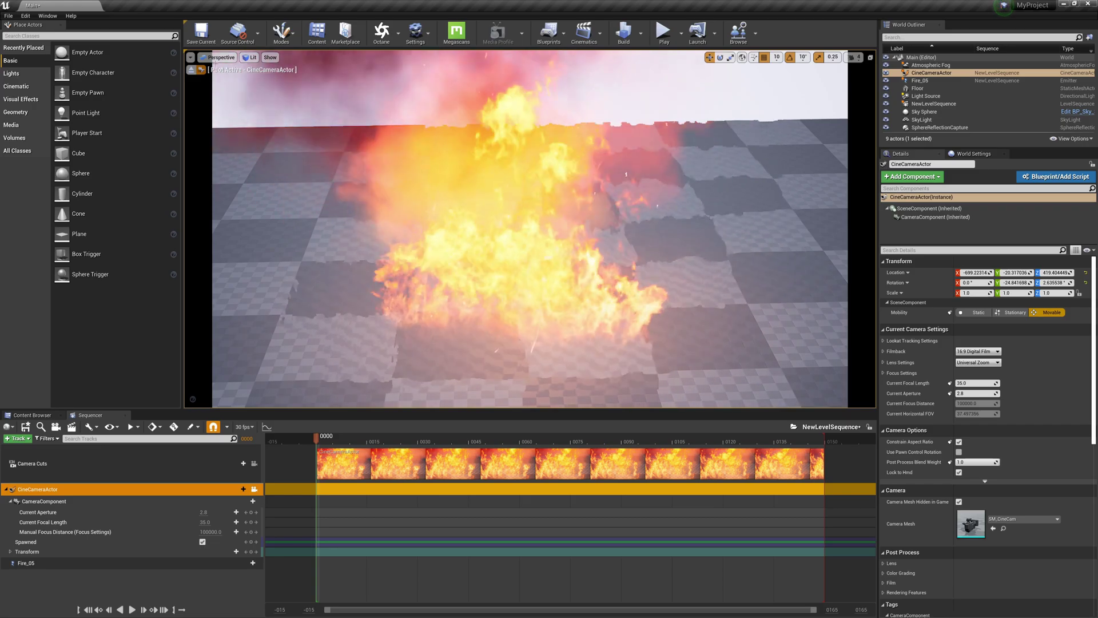
Step: Switch the viewport to the cinematic layout and look through the CineCameraActor
left_click(218, 58)
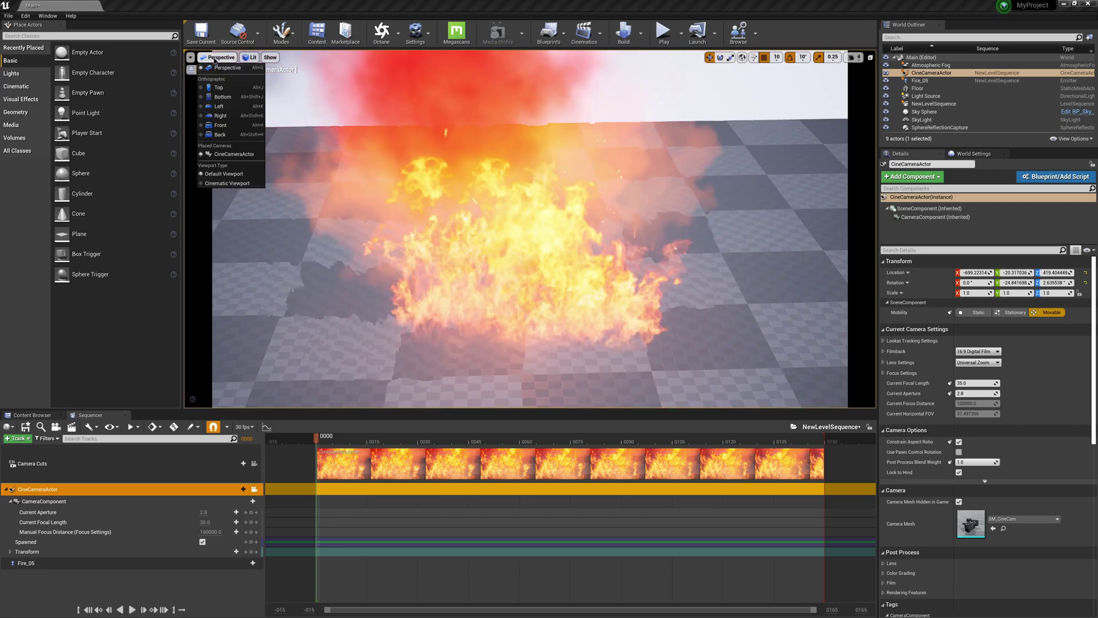
left_click(227, 184)
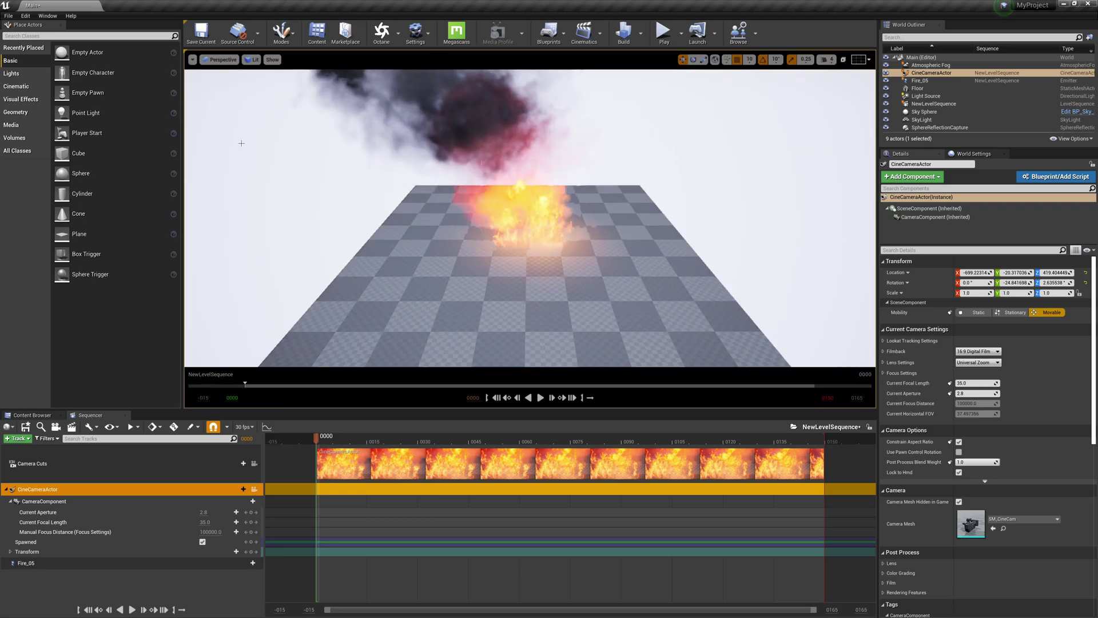
left_click(220, 61)
left_click(235, 157)
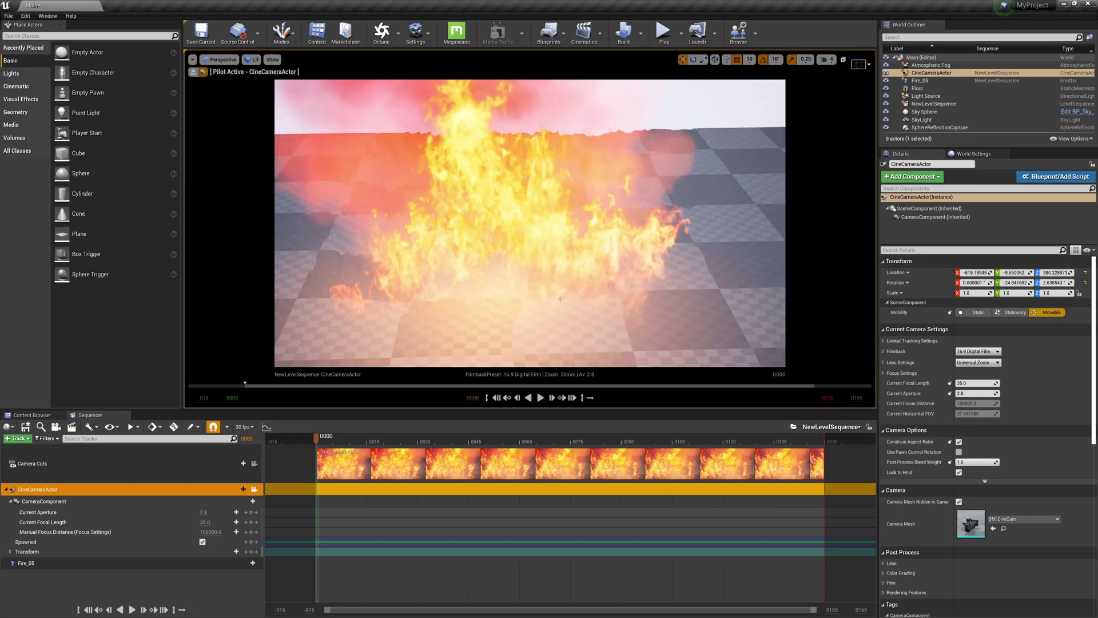
Step: Pilot the camera back, right and lower, then go to frame 0060 and collapse its track
key("s")
key("q")
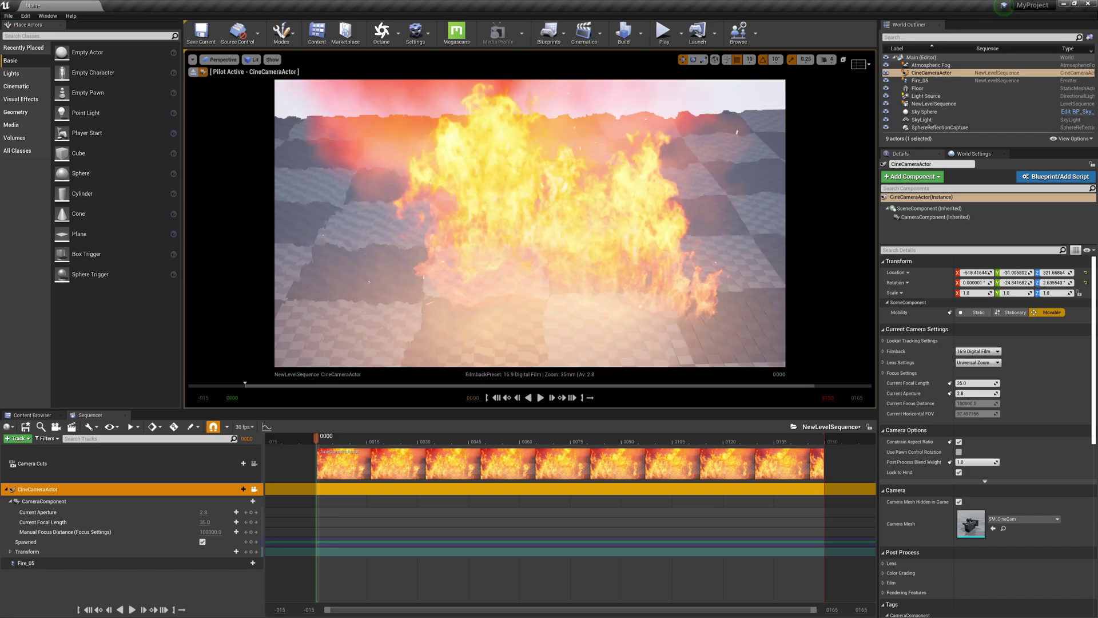
key("s")
key("d")
key("q")
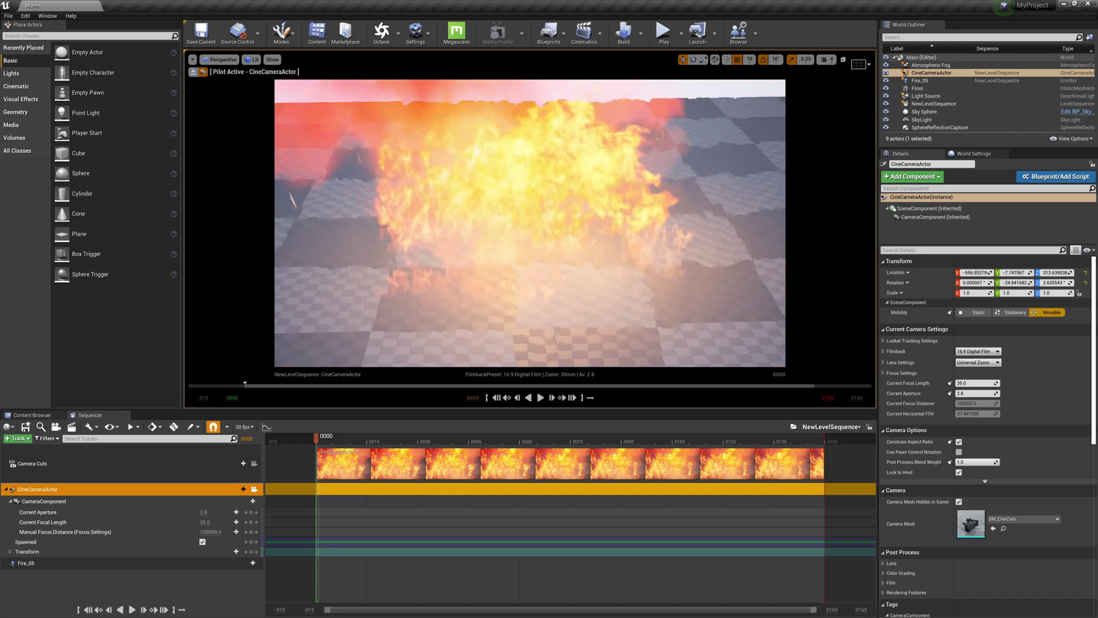
left_click(519, 442)
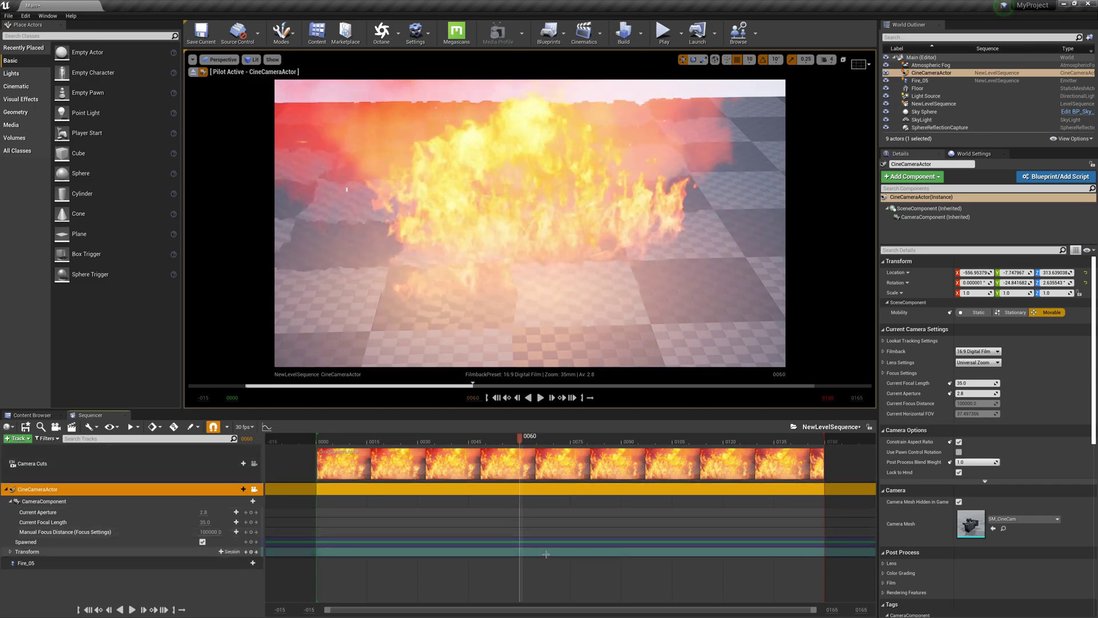
left_click(6, 490)
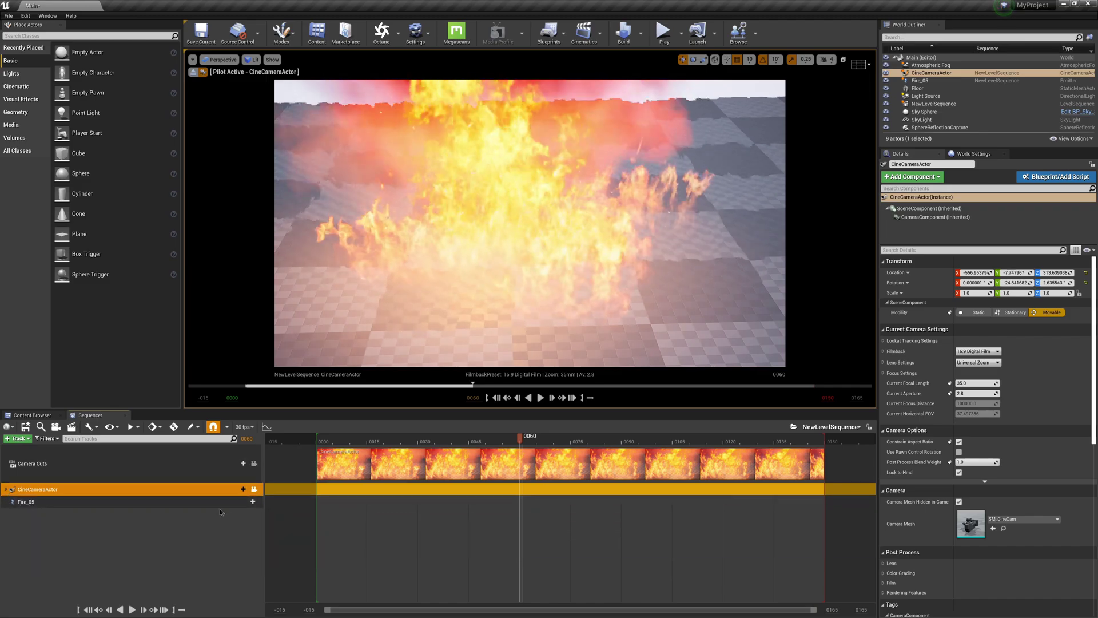
Step: Add a Particle Toggle Track to the Fire_05 track in the sequence
left_click(145, 502)
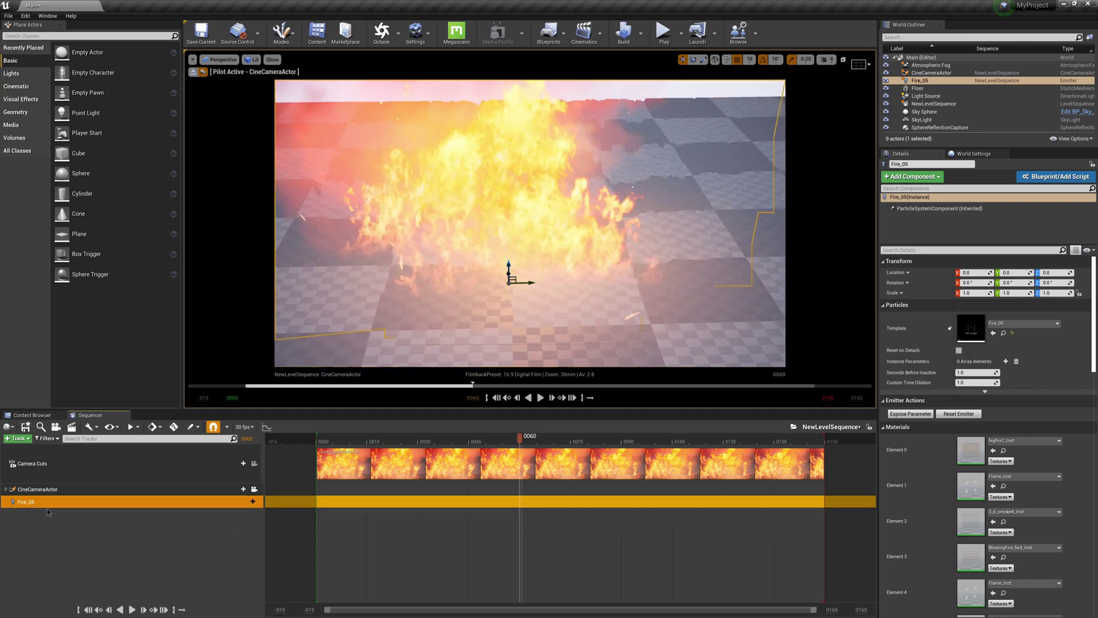
left_click(249, 502)
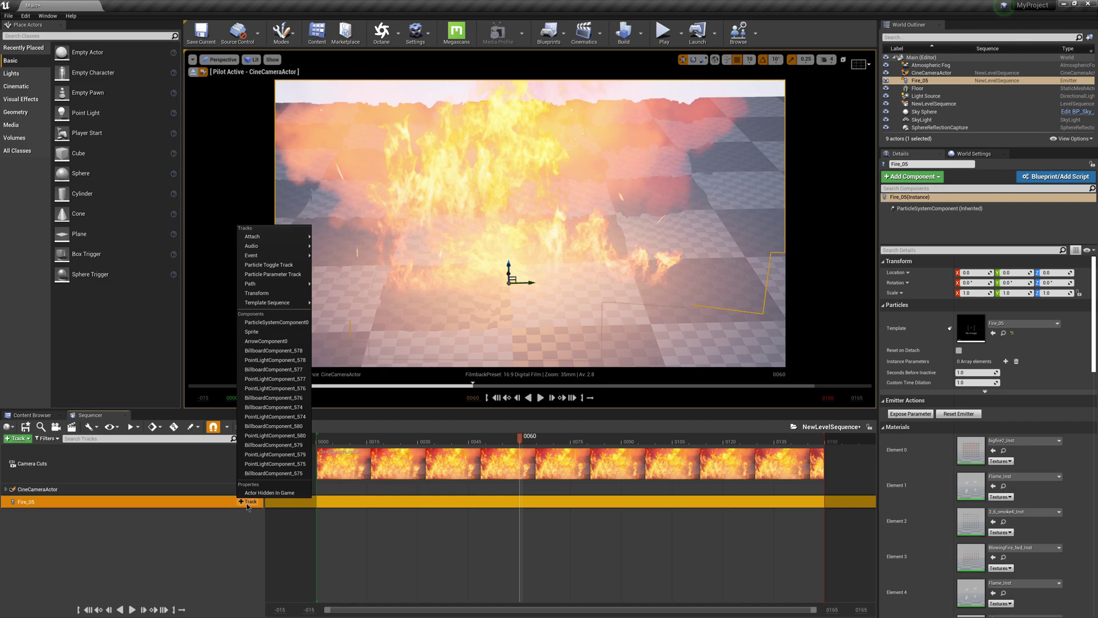
left_click(281, 267)
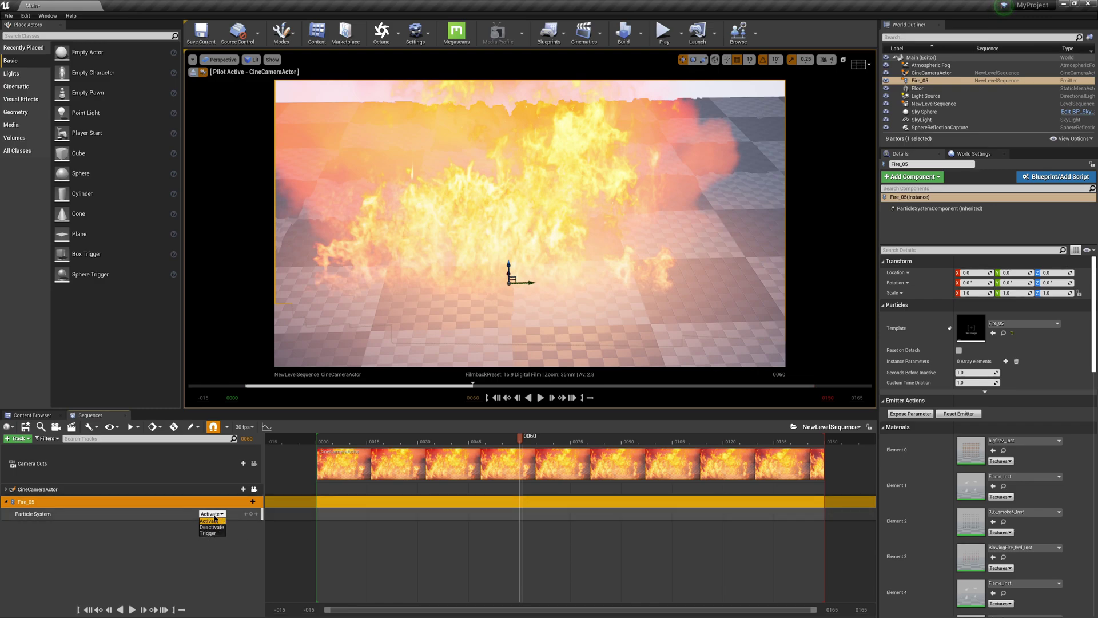
Step: Key Fire_05 to Activate at frame 0060 and play the sequence back to preview it
left_click(252, 515)
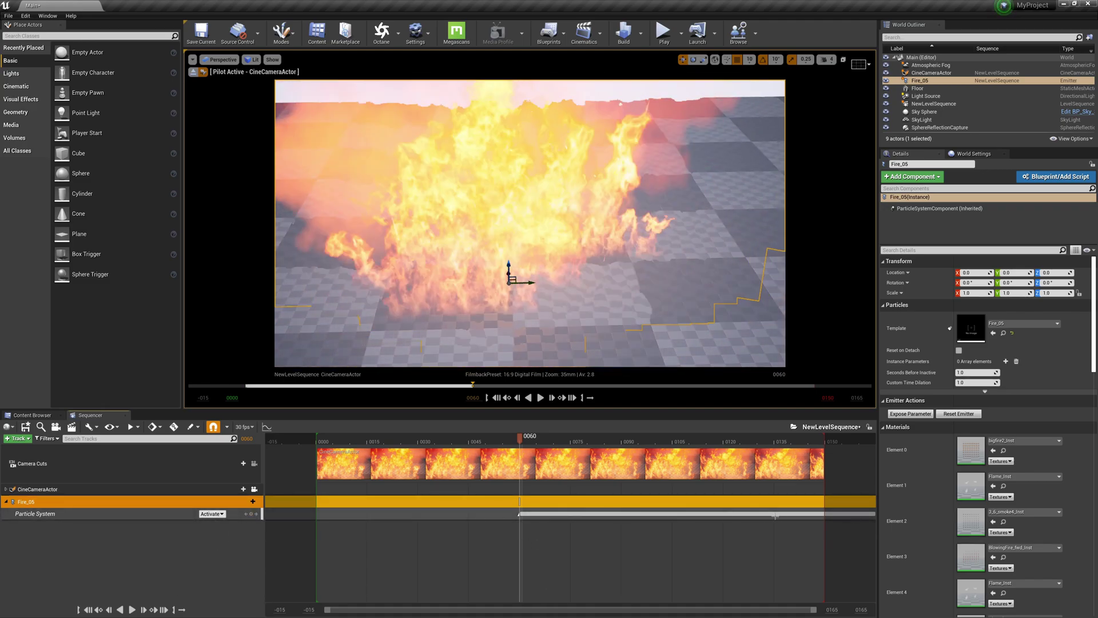
left_click_drag(527, 437, 318, 479)
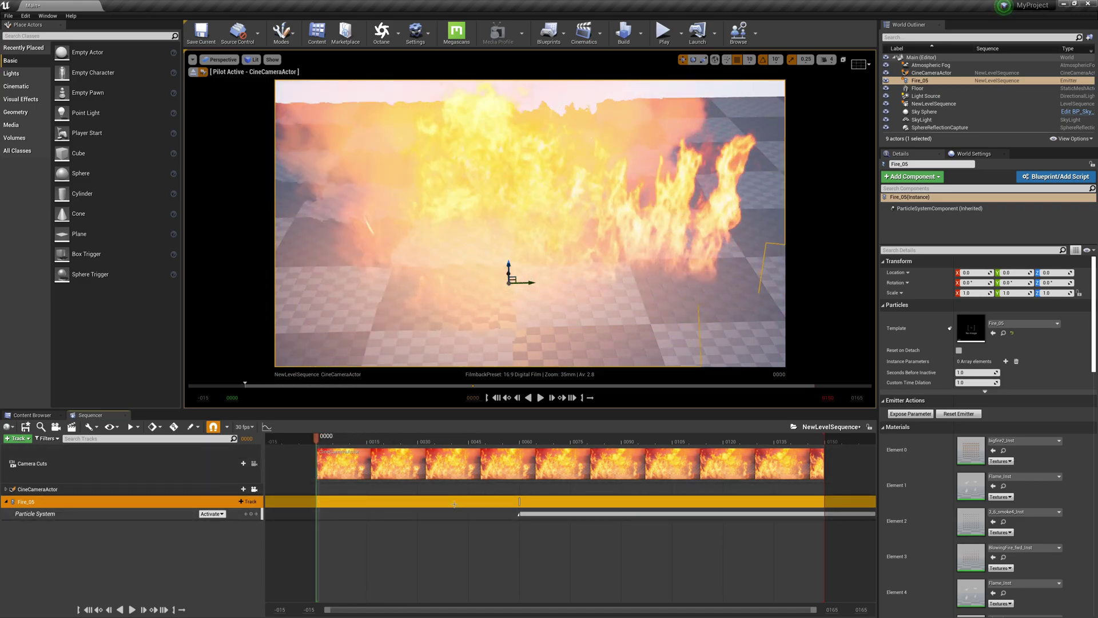
left_click(541, 398)
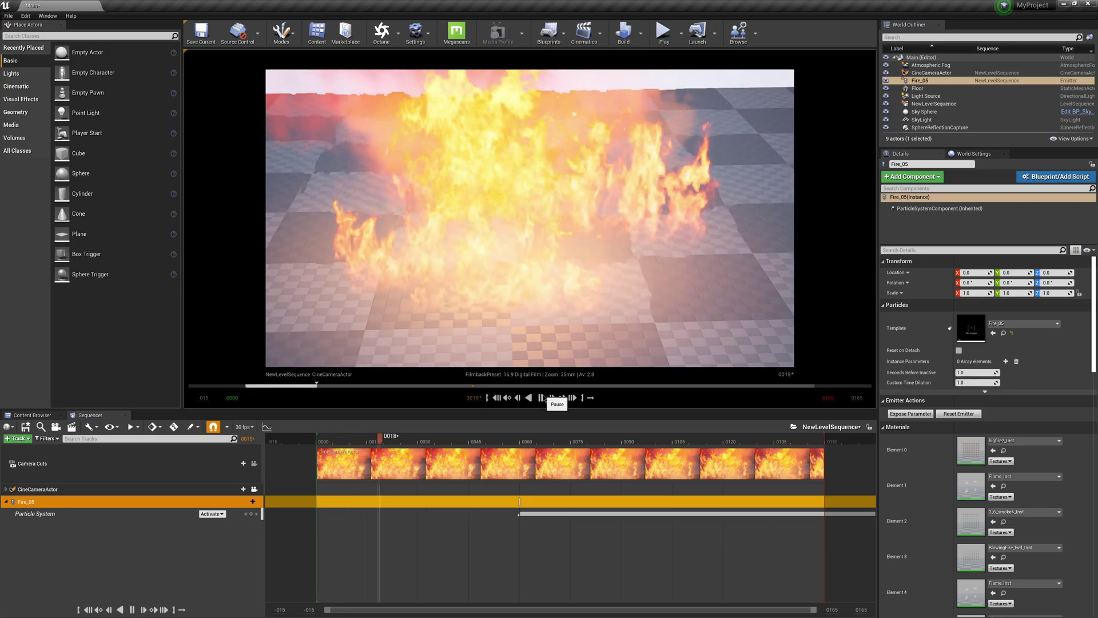
left_click(541, 398)
left_click_drag(539, 442, 319, 456)
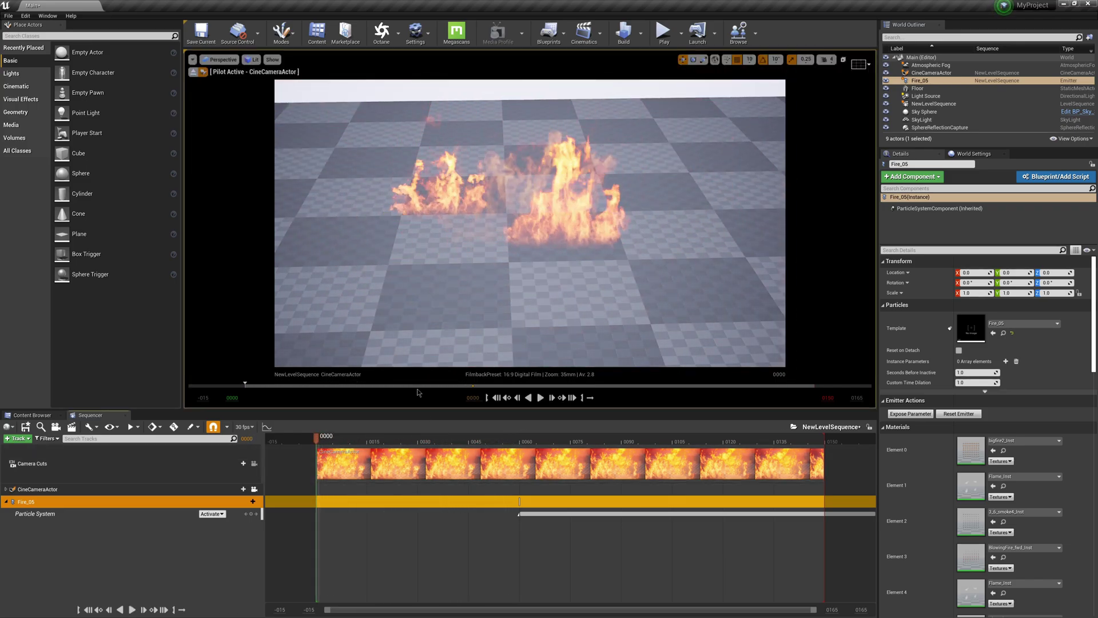
left_click(539, 398)
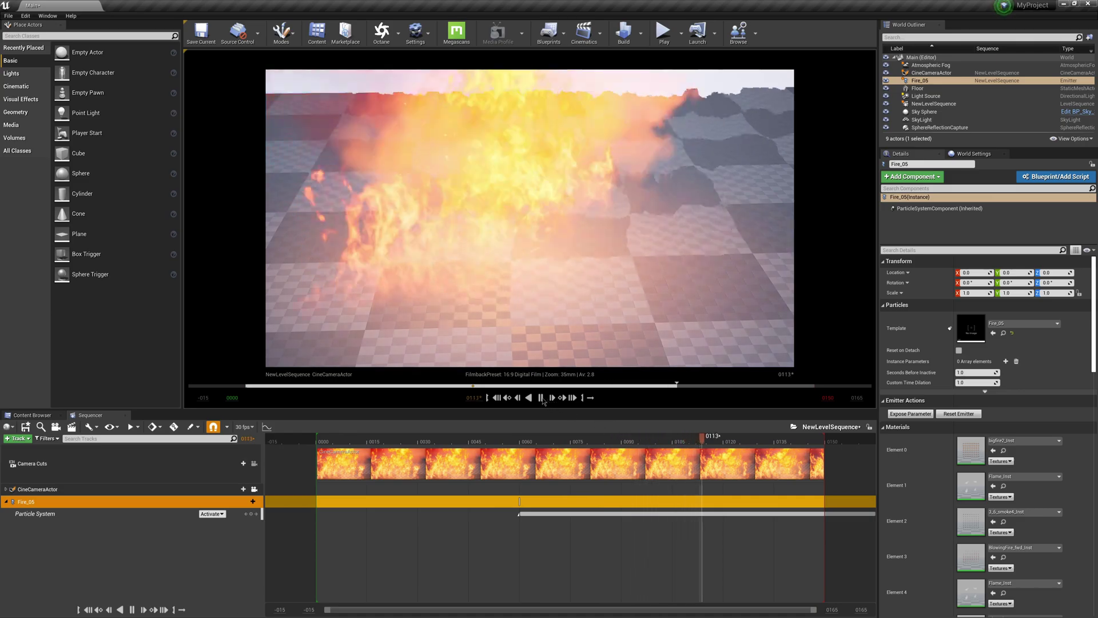
left_click(541, 398)
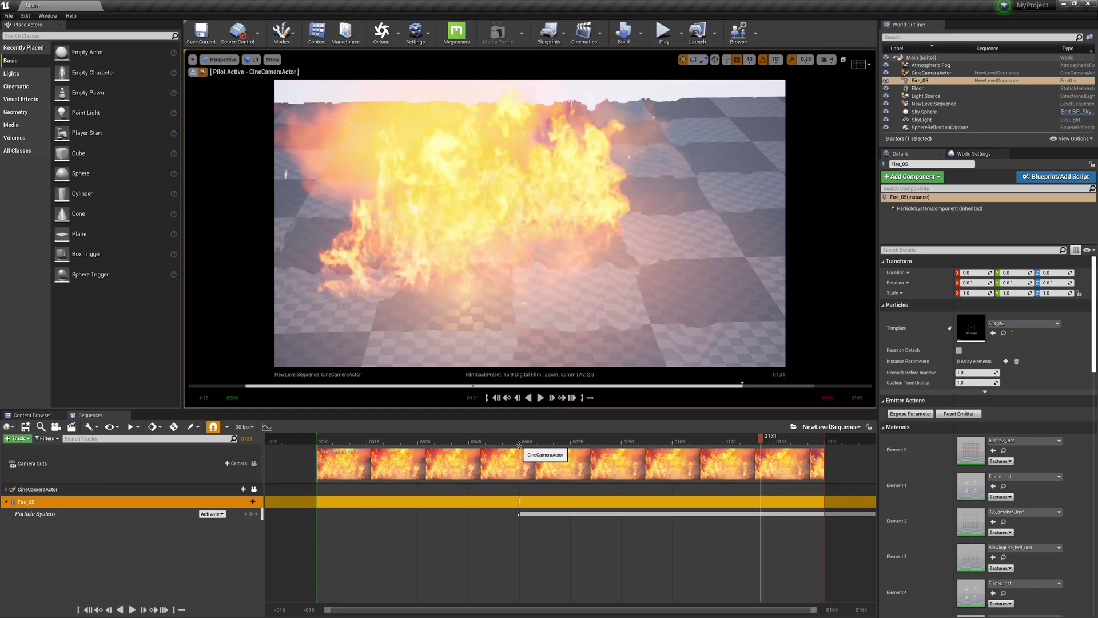
Step: Set Fire_05's particle key at frame 0000 to Deactivate
left_click_drag(519, 442, 318, 443)
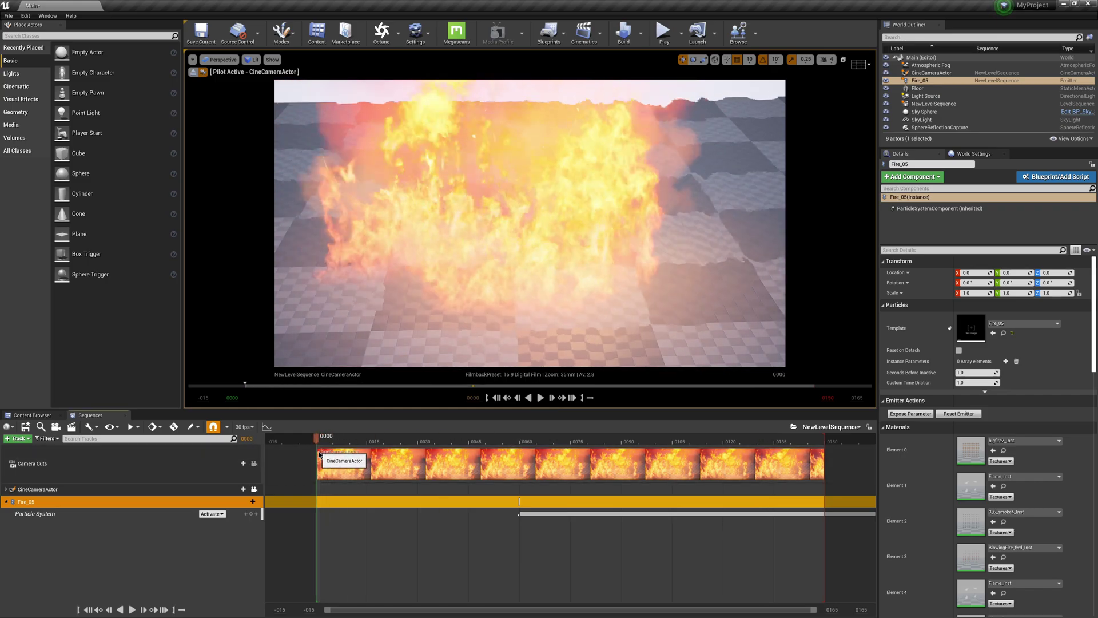
left_click(210, 514)
left_click(211, 513)
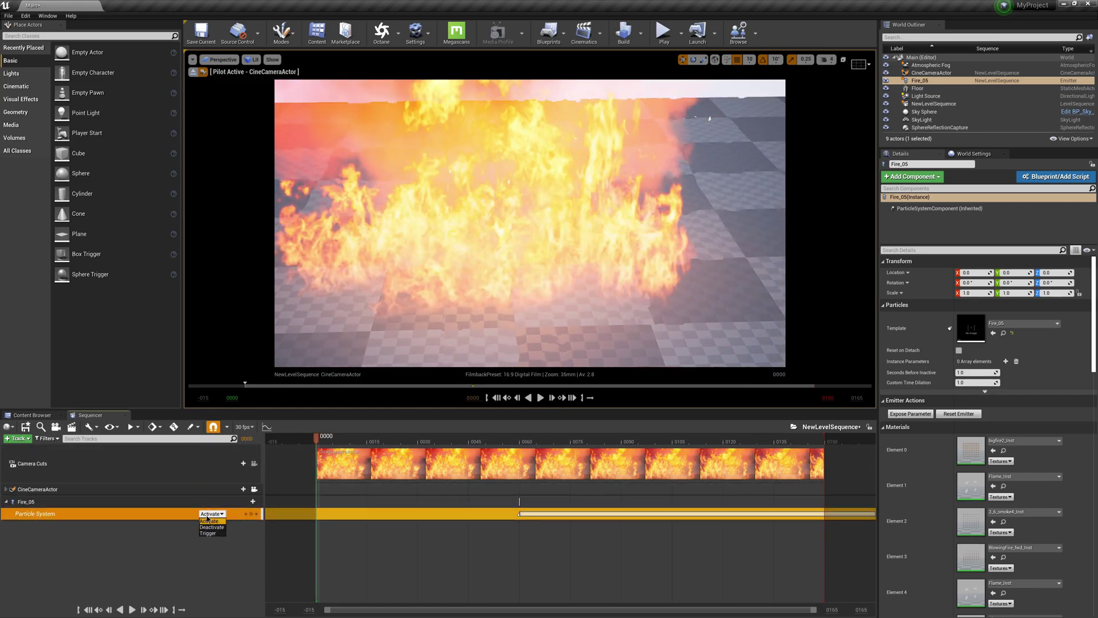
left_click(212, 527)
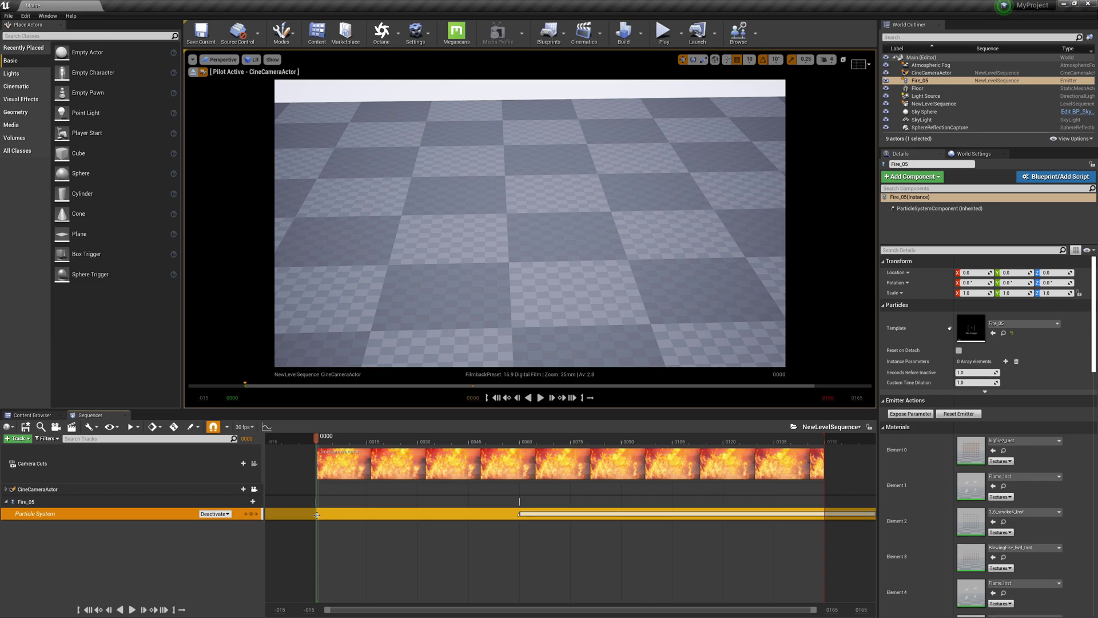
left_click(48, 15)
mouse_move(64, 36)
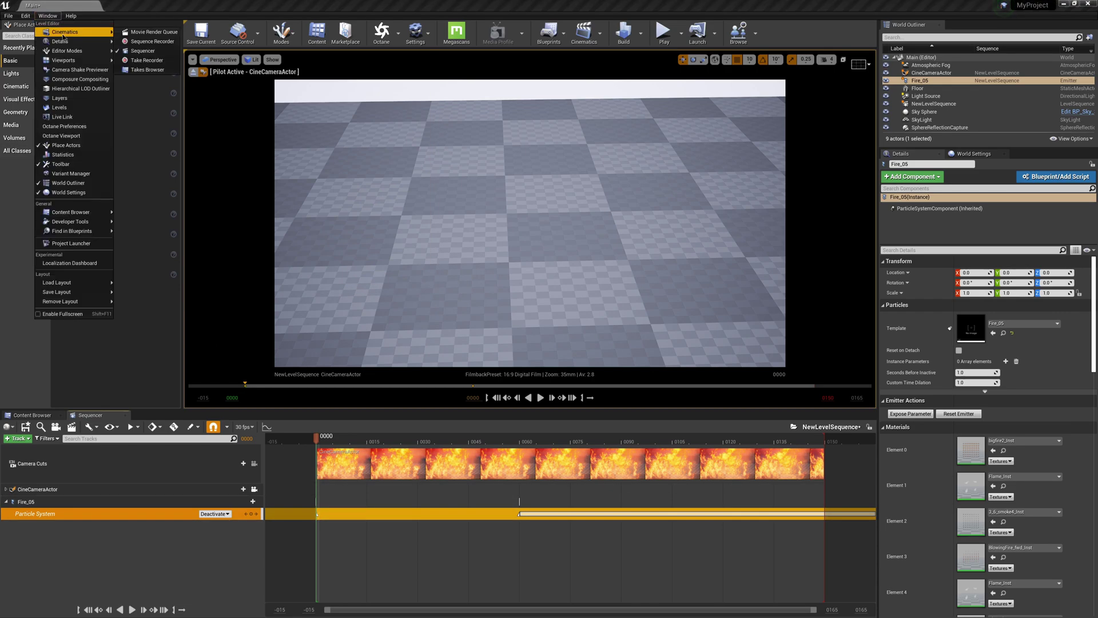
Step: Open Movie Render Queue from Window > Cinematics, move it aside, and play the sequence through
left_click(147, 34)
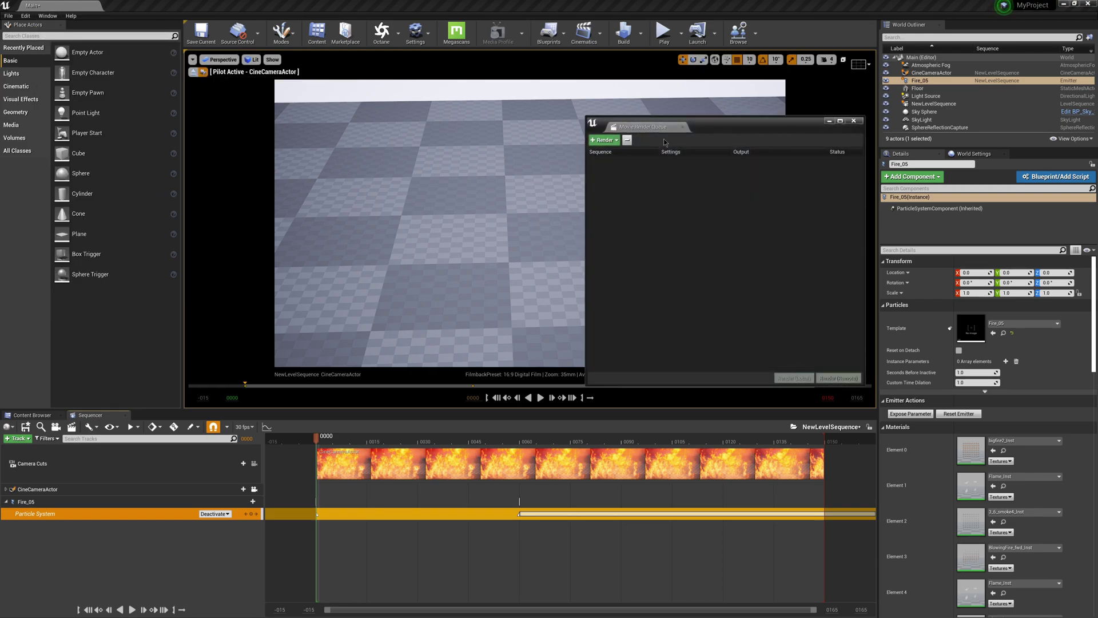
left_click_drag(647, 127, 767, 77)
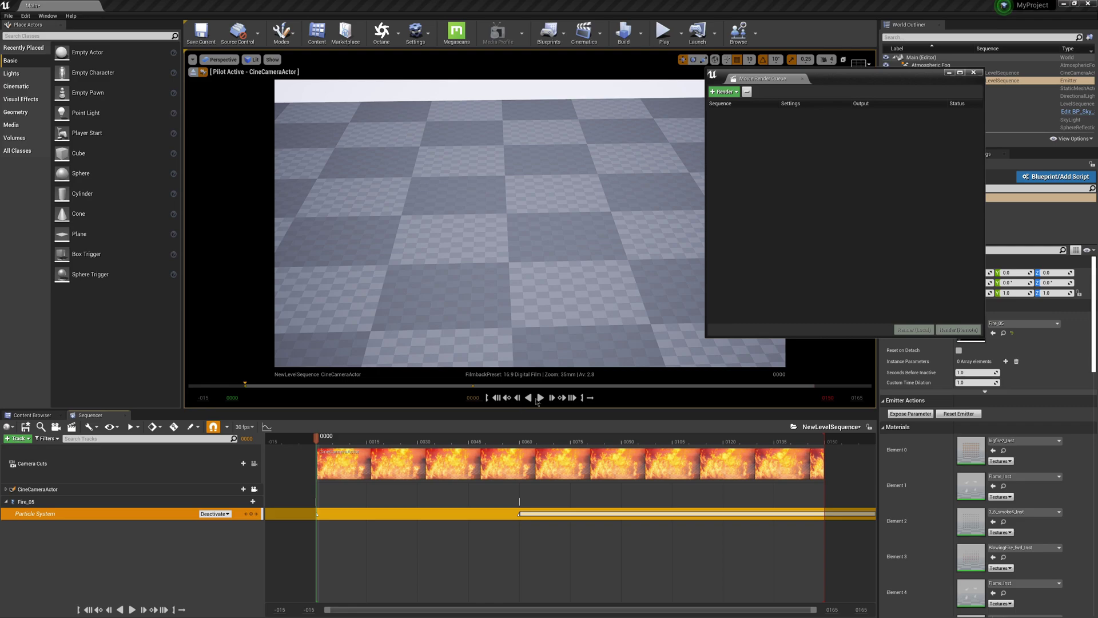
key("space")
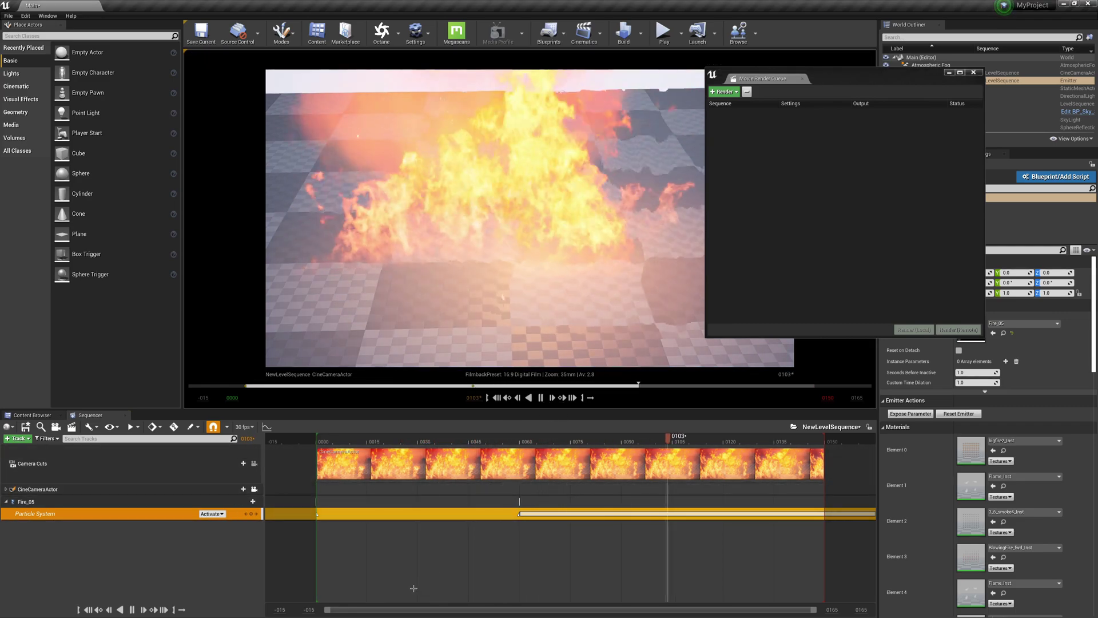
left_click(541, 398)
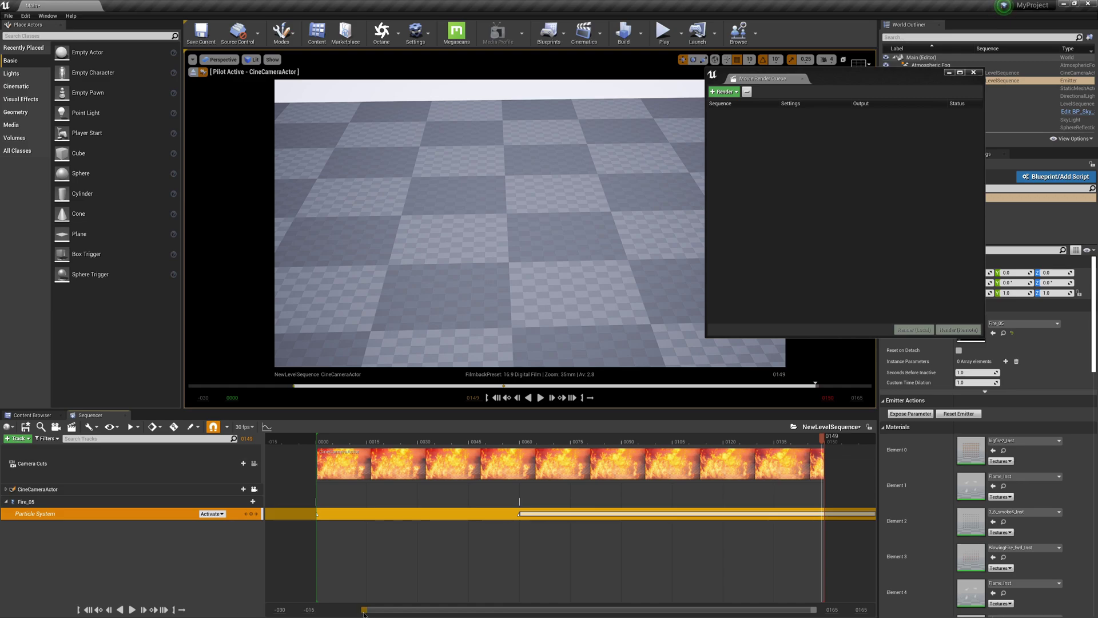
Step: Extend the Camera Cuts section back to frame -030, move the Deactivate key to -028, and preview
left_click_drag(363, 611, 327, 611)
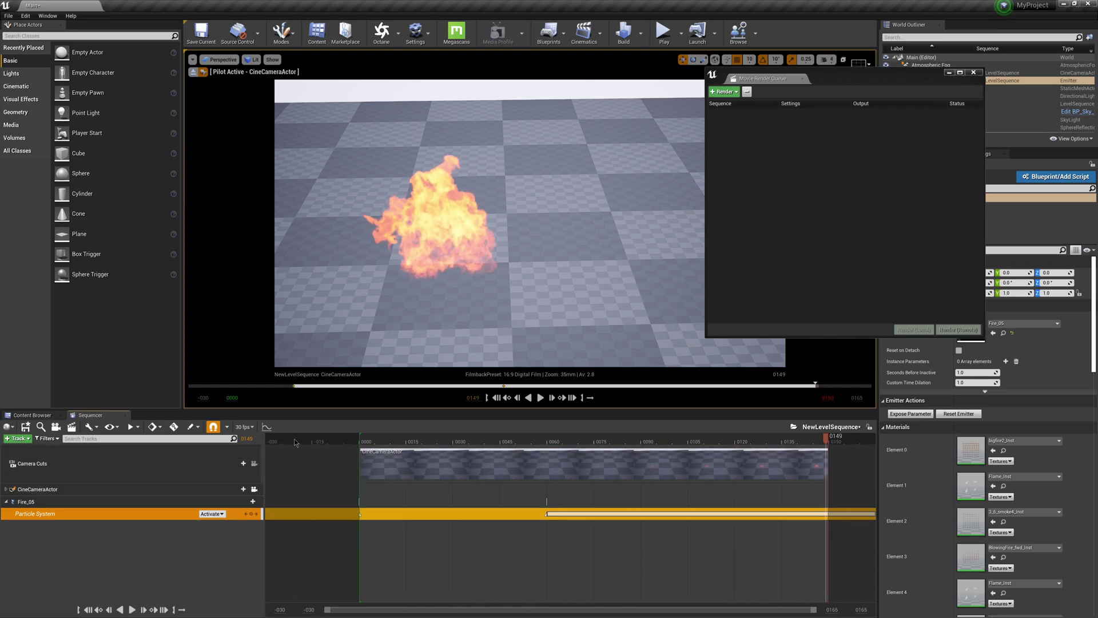
left_click_drag(295, 442, 267, 440)
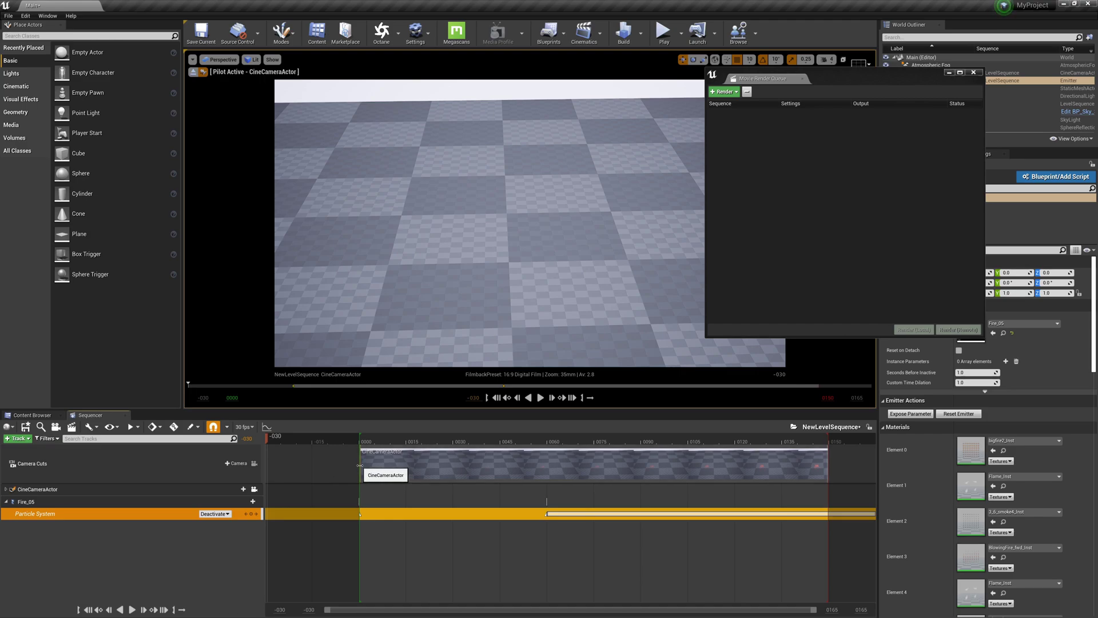
left_click_drag(360, 465, 269, 463)
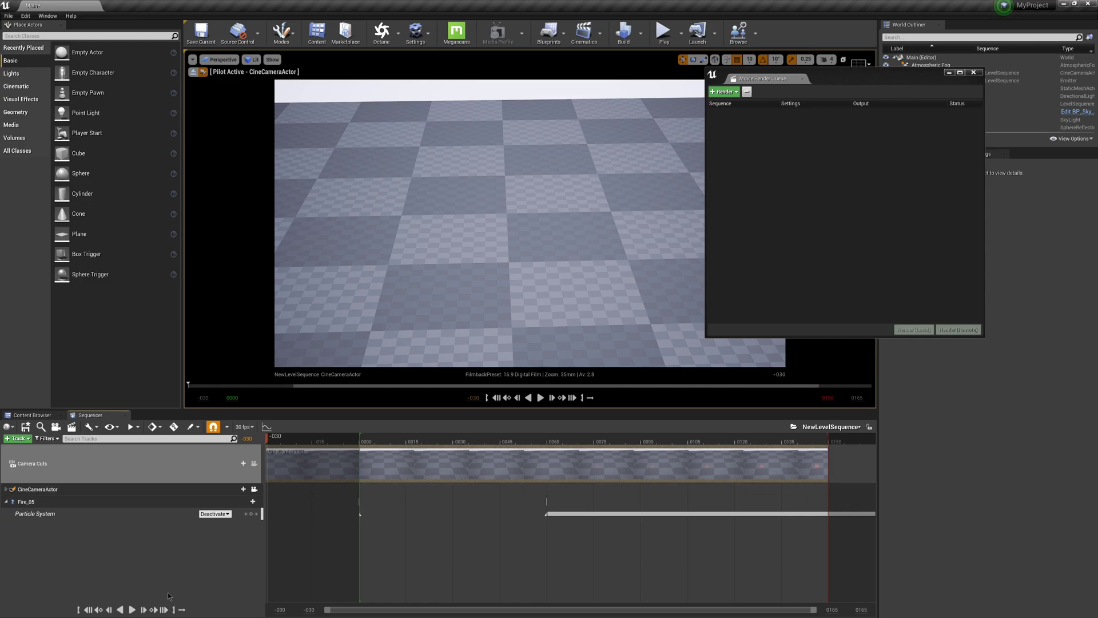
left_click(80, 610)
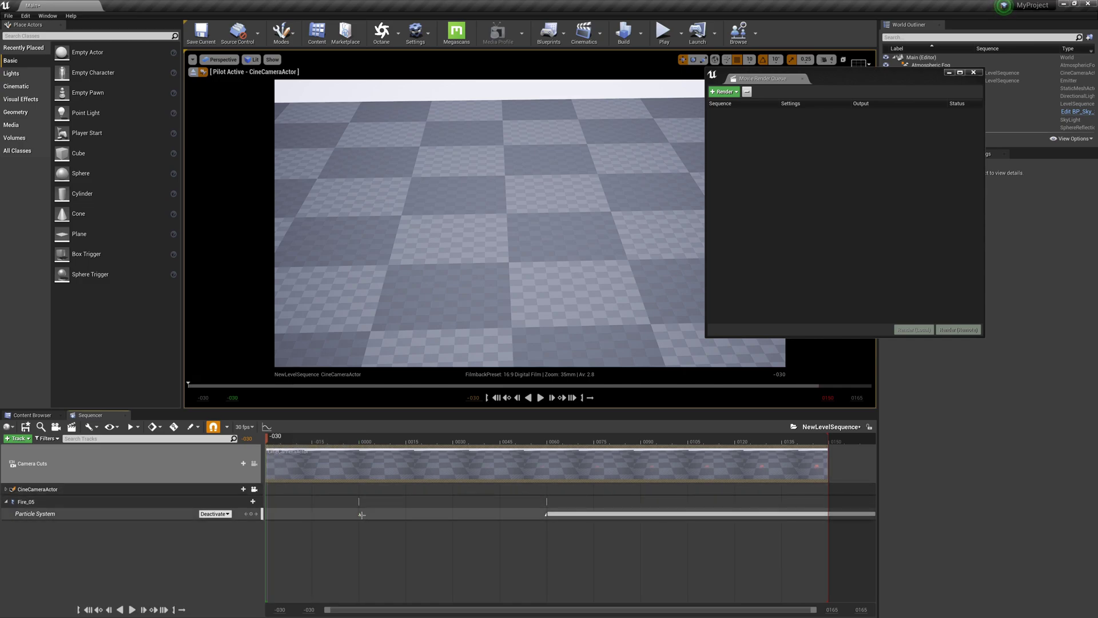
left_click_drag(360, 514, 266, 518)
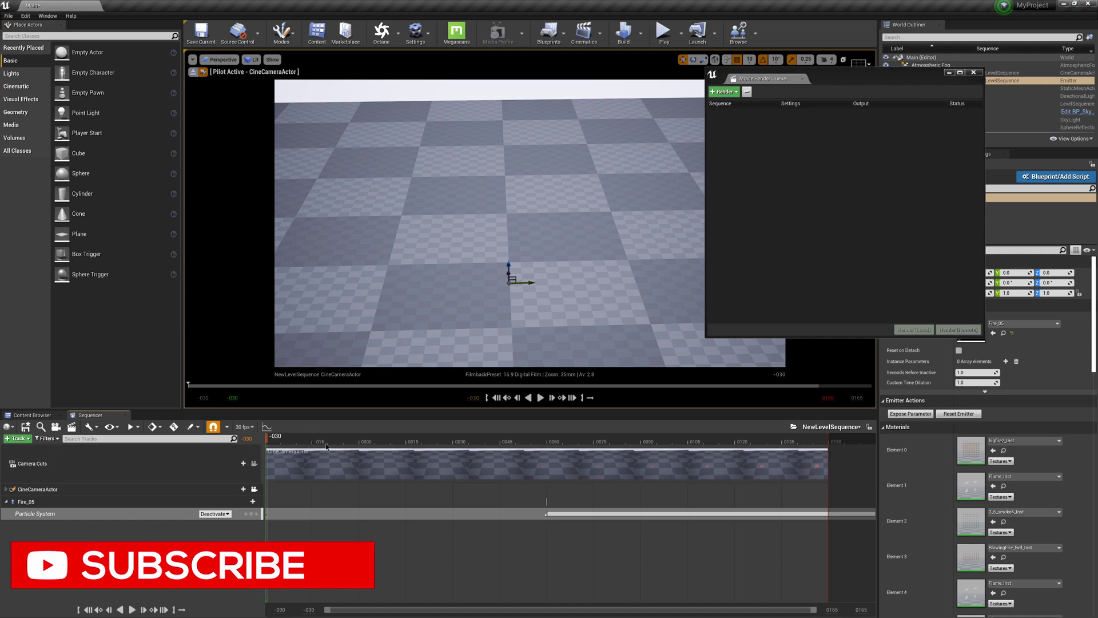
left_click(540, 397)
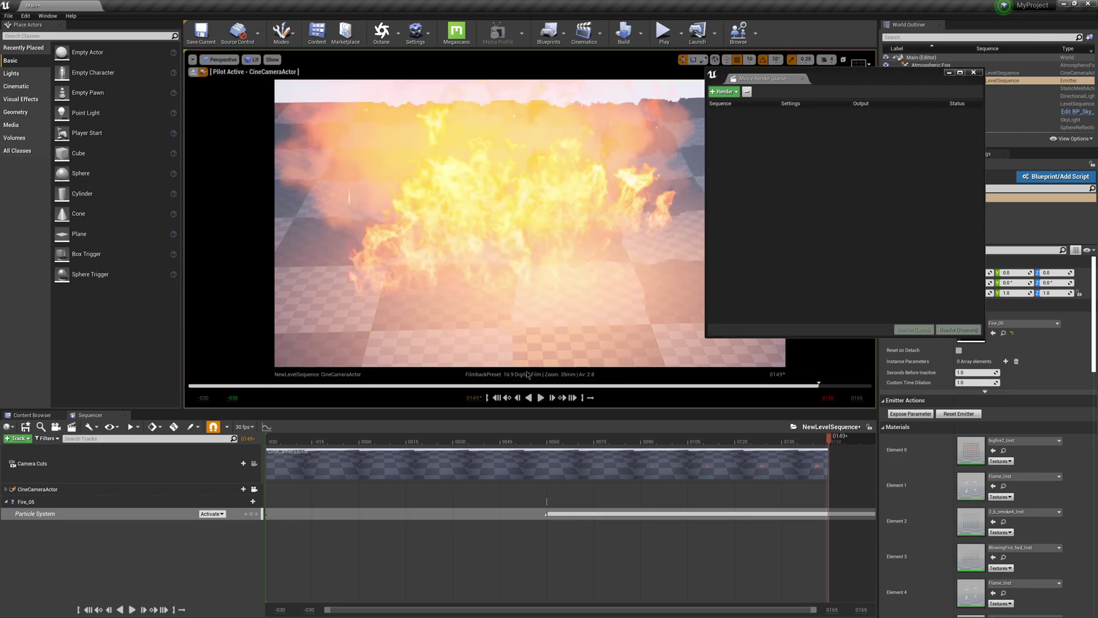
left_click_drag(823, 83, 636, 56)
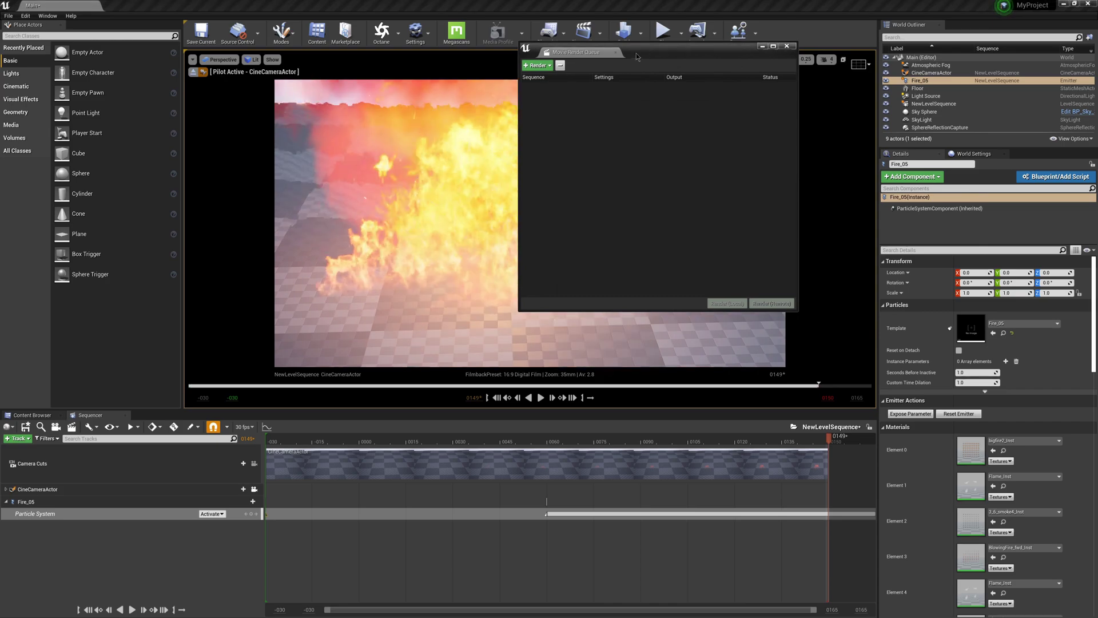
Step: Add NewLevelSequence as a render job and bring up its output settings
left_click(543, 66)
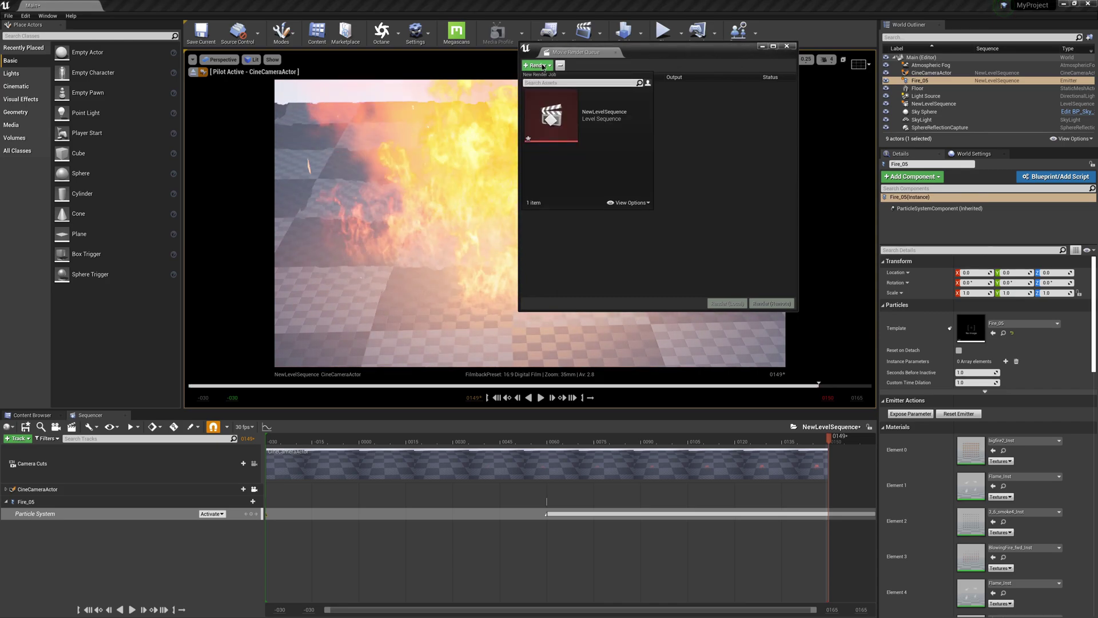
left_click(551, 117)
left_click(610, 88)
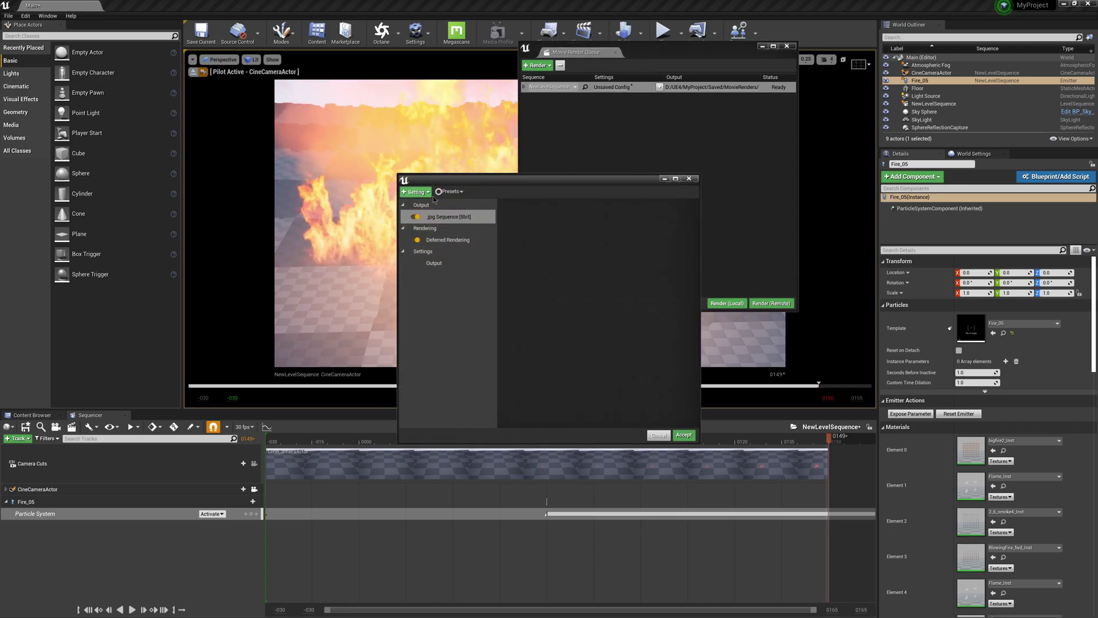
left_click(435, 264)
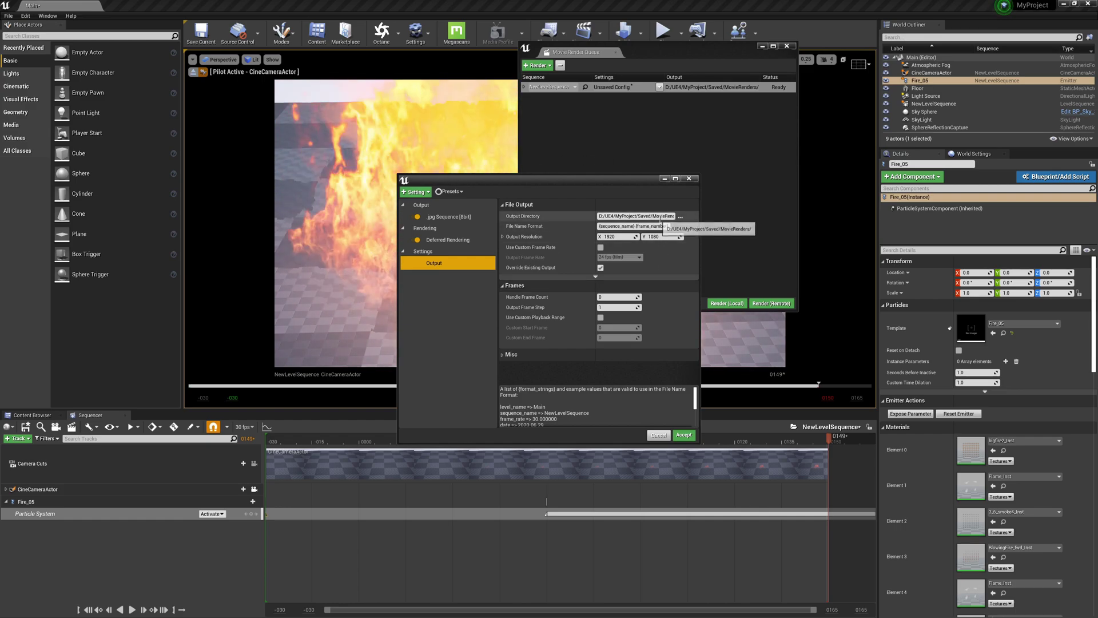
Step: Create a RENDER folder on drive D and make it the output directory
left_click(680, 216)
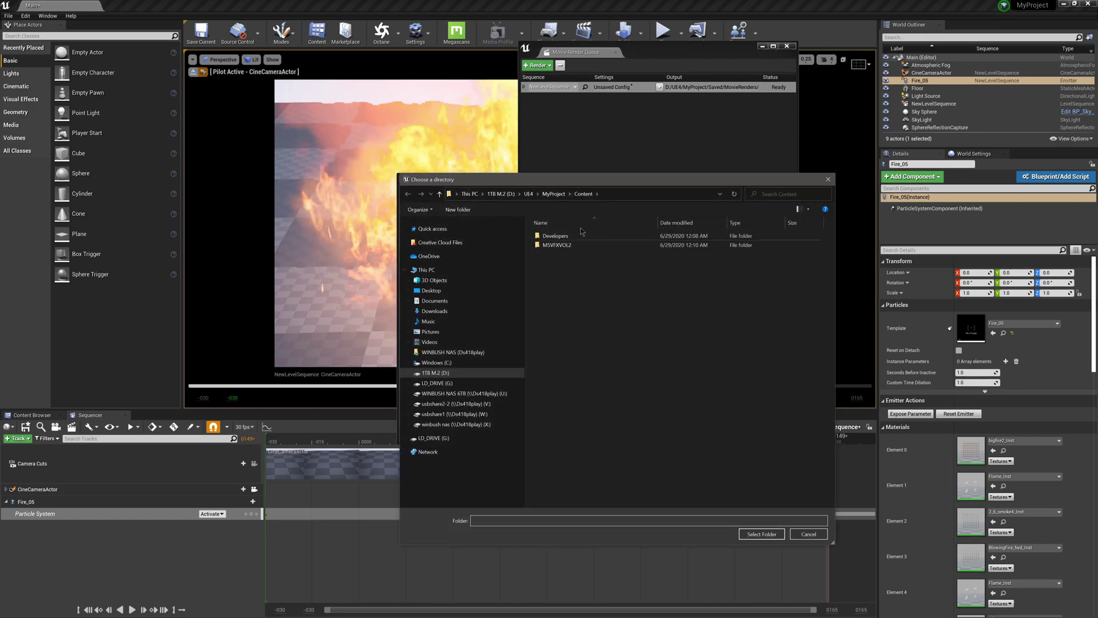
left_click(451, 373)
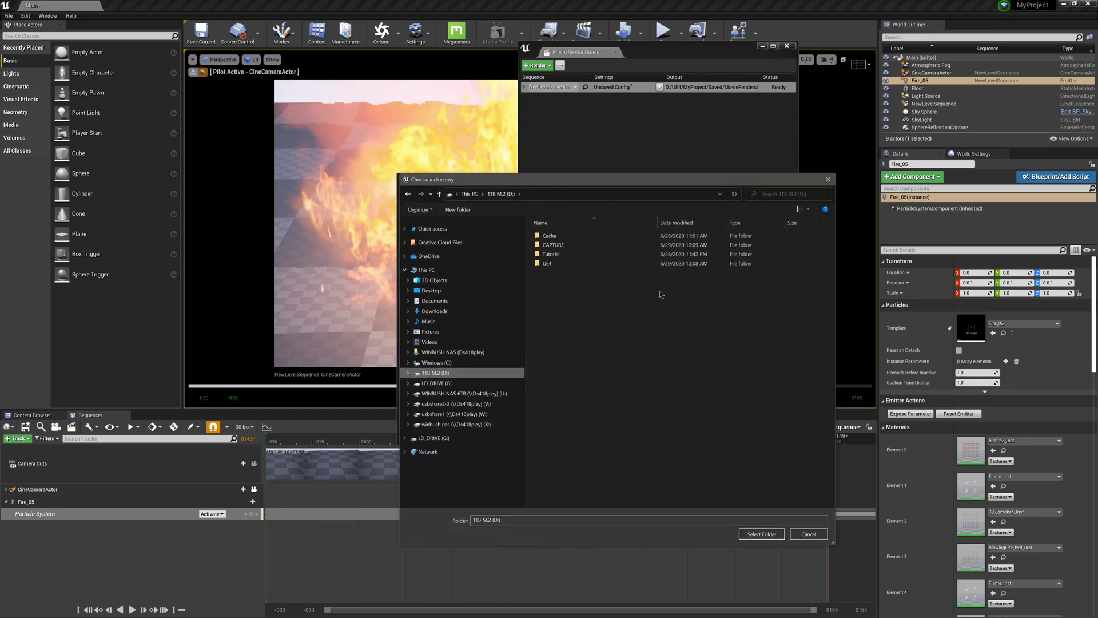
left_click(470, 210)
type("RENDER")
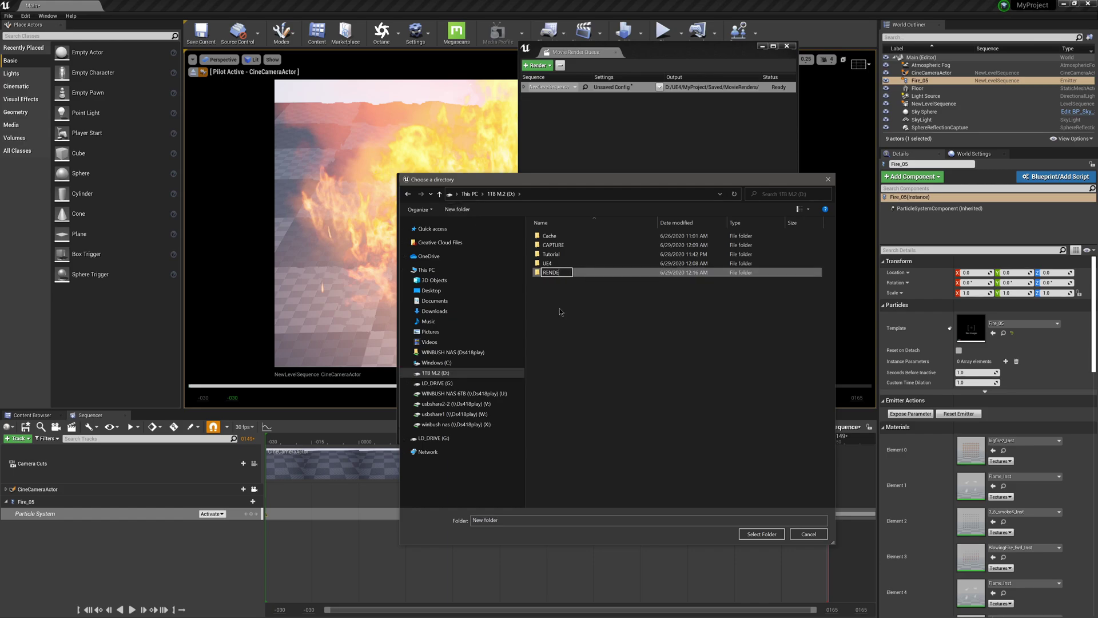
key("Return")
double_click(558, 273)
left_click(761, 534)
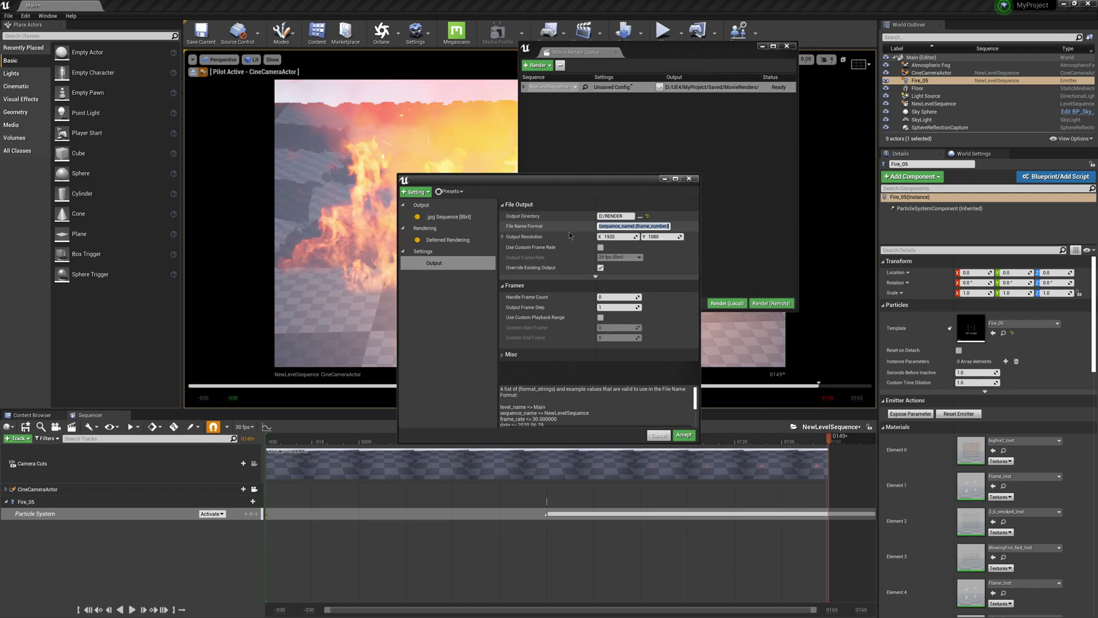
Step: Set the file name format to Fire and accept the output settings
key("BackSpace")
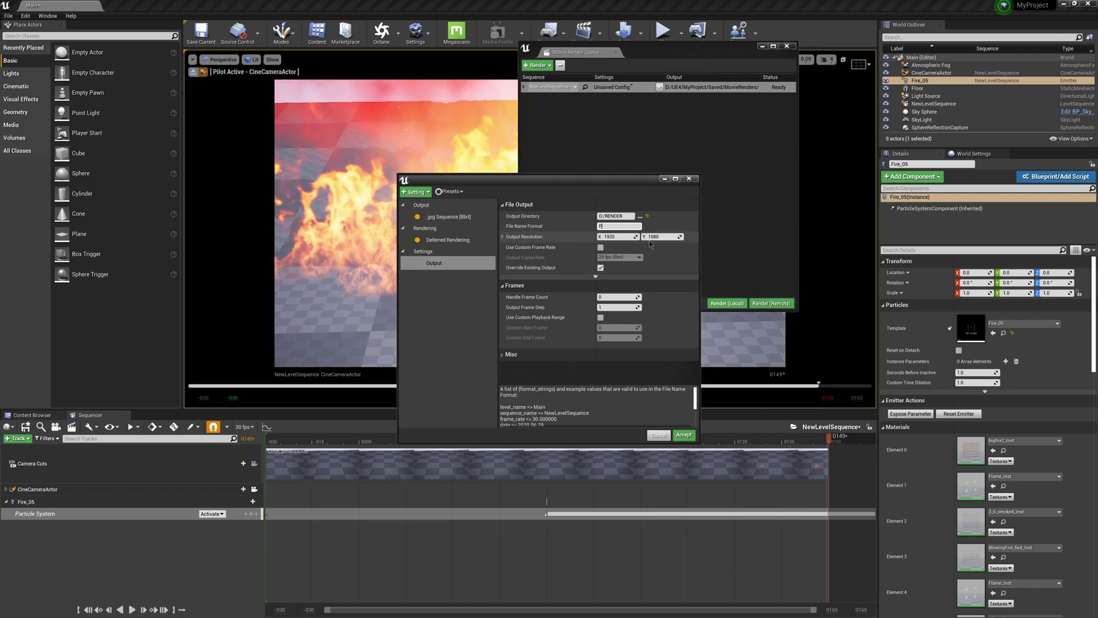
type("Fire")
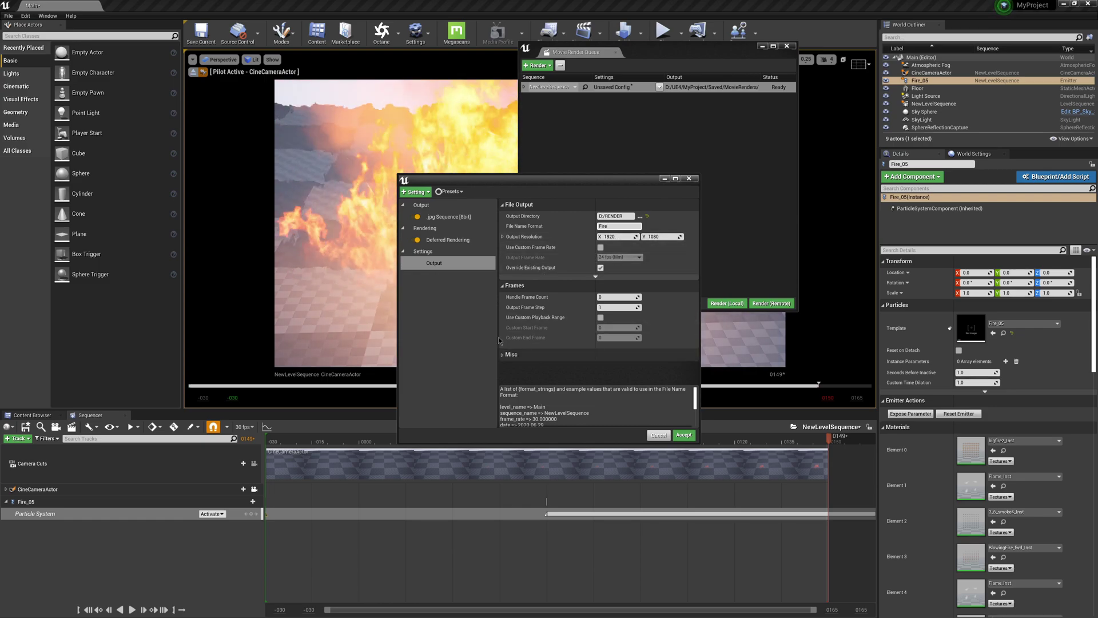
left_click(682, 436)
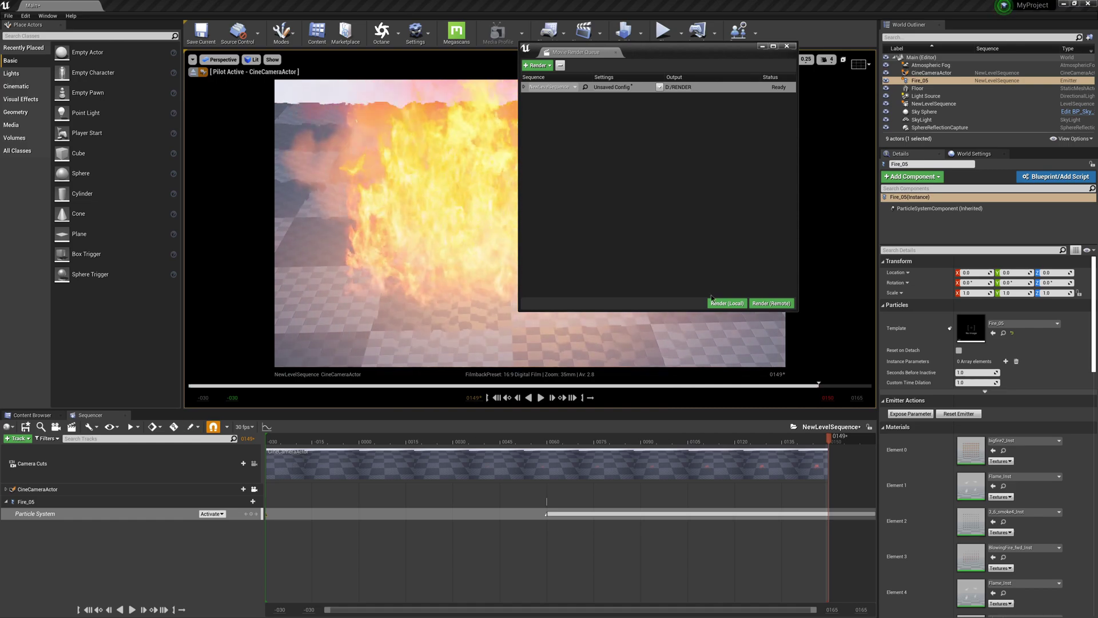
Step: Render the NewLevelSequence job locally to D:/RENDER and wait for it to finish
left_click(727, 303)
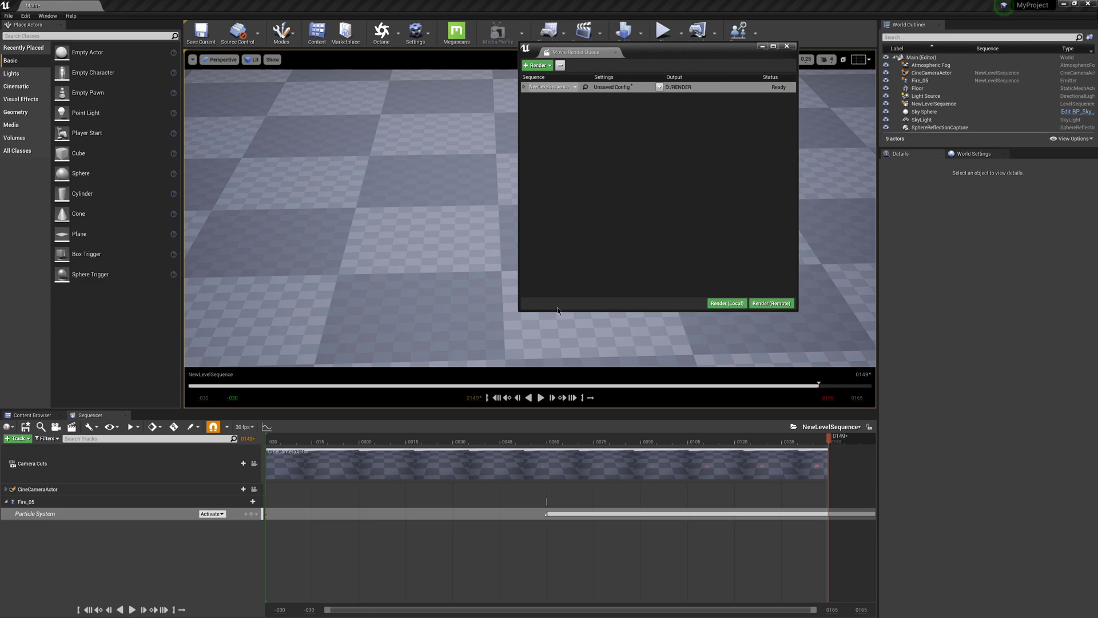
left_click(266, 514)
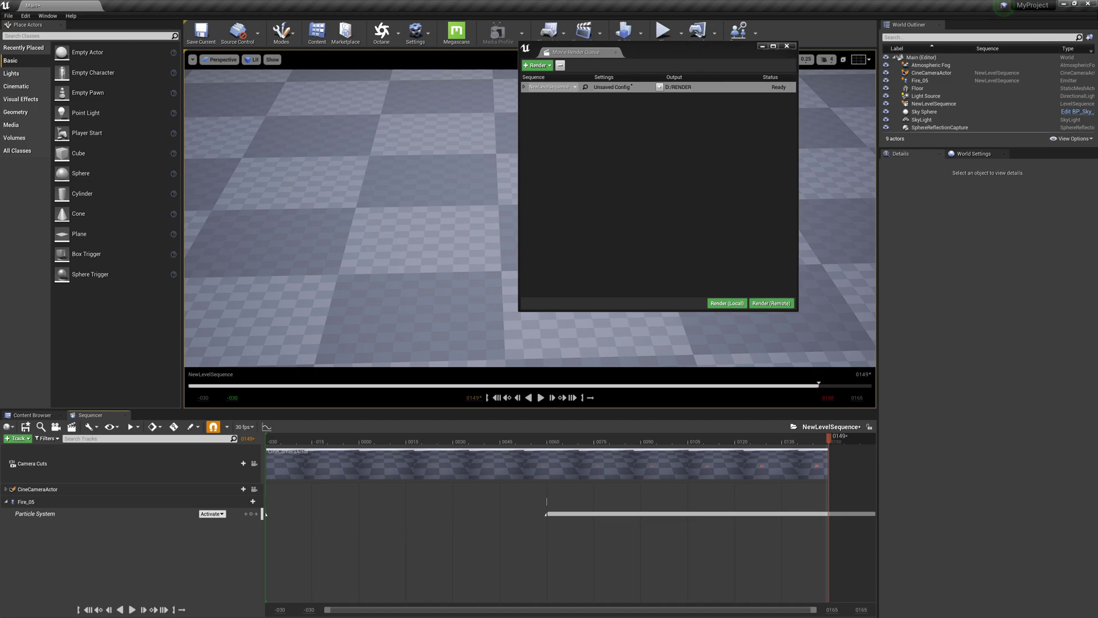
key("super")
key("Escape")
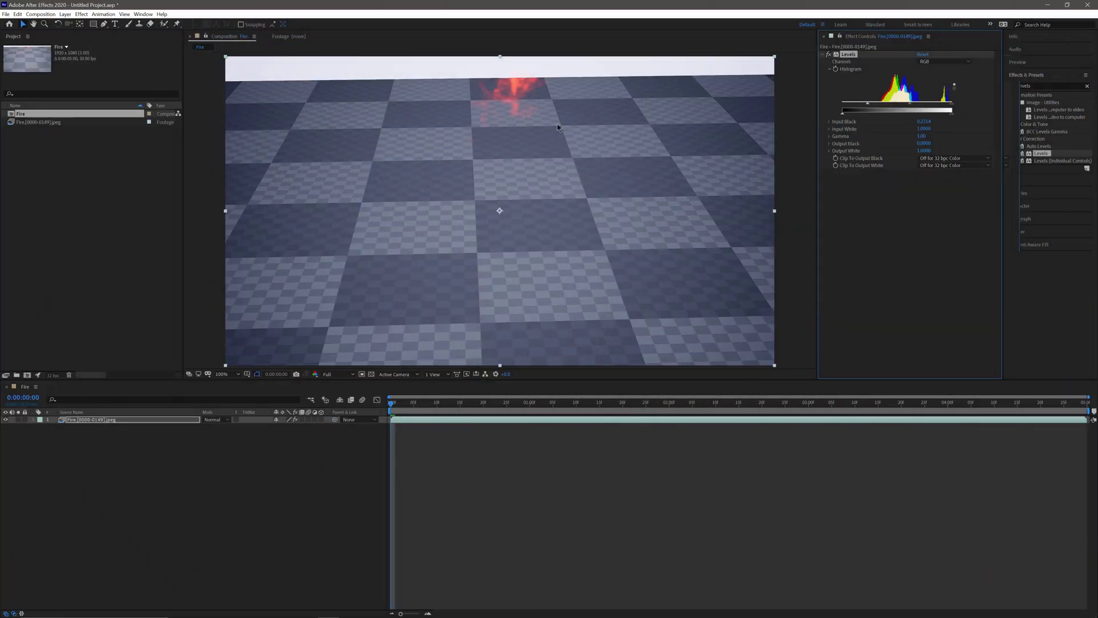
left_click(32, 122)
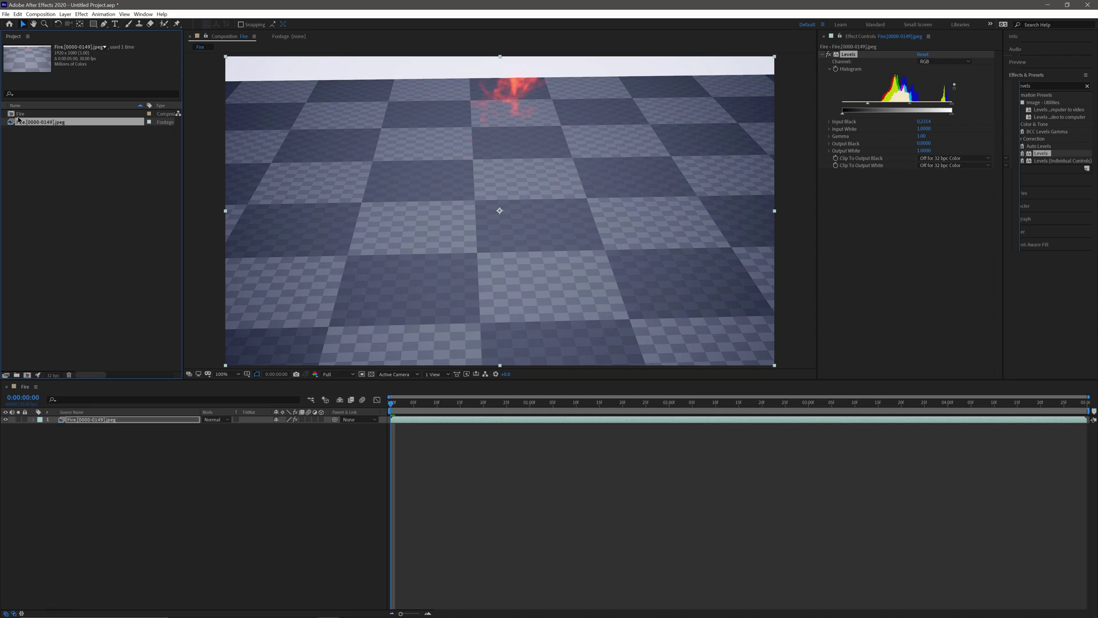
left_click(19, 115)
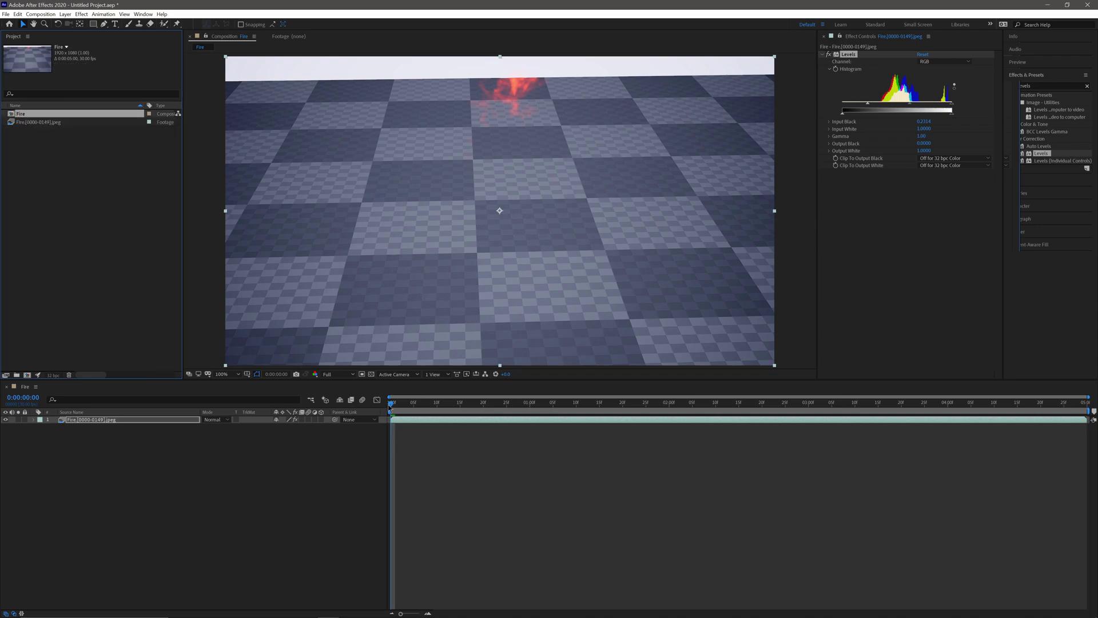
left_click(391, 403)
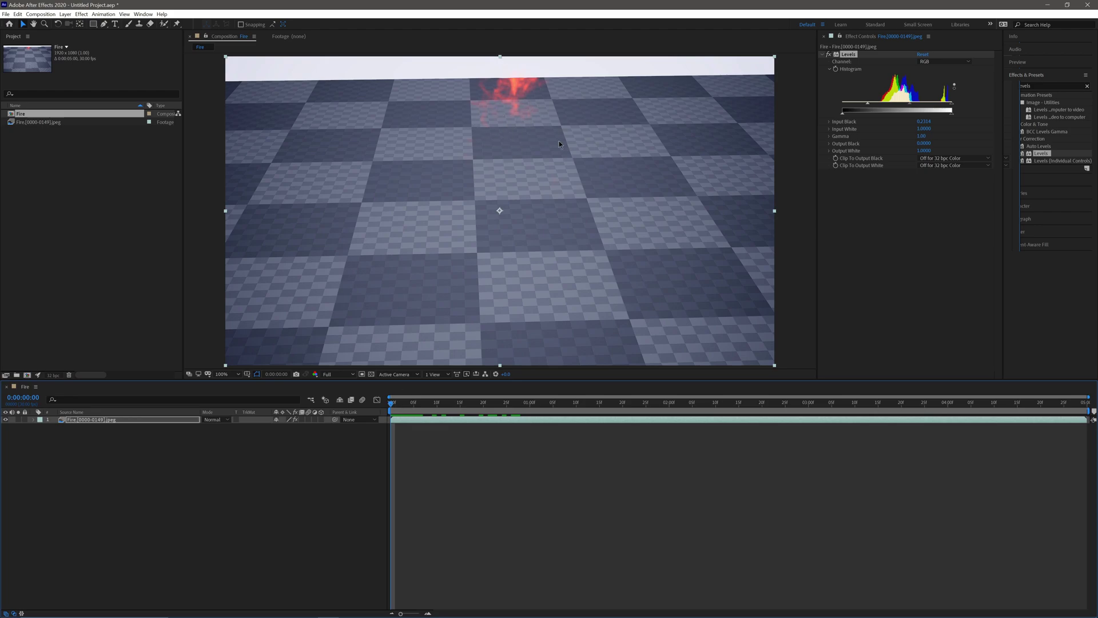
left_click_drag(394, 407, 368, 495)
Step: Open the D:\RENDER folder in File Explorer
left_click(242, 615)
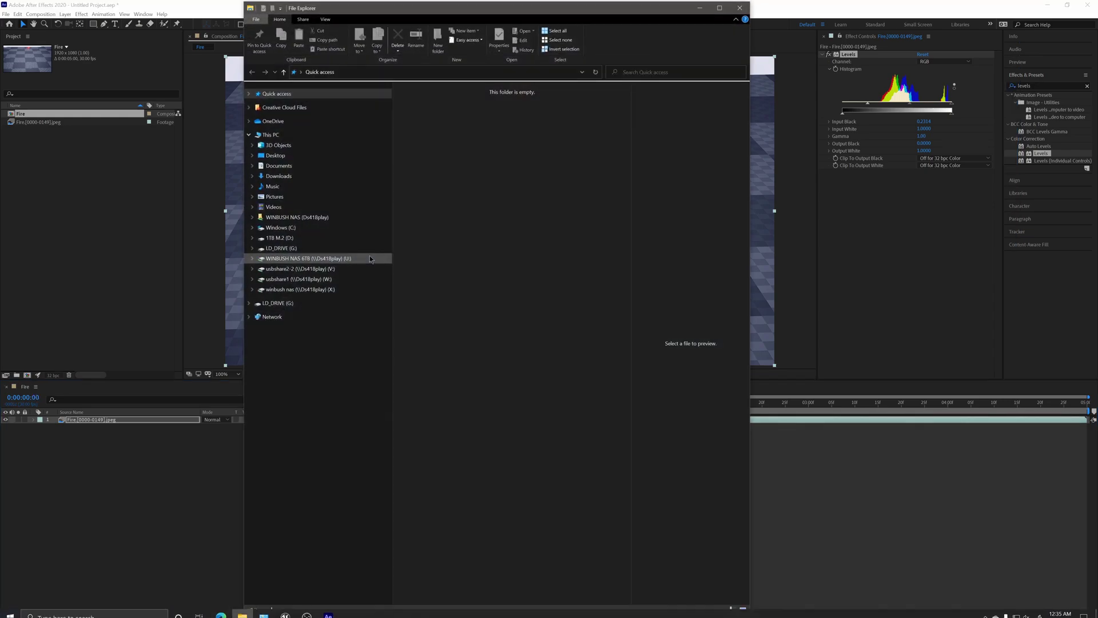
left_click(281, 238)
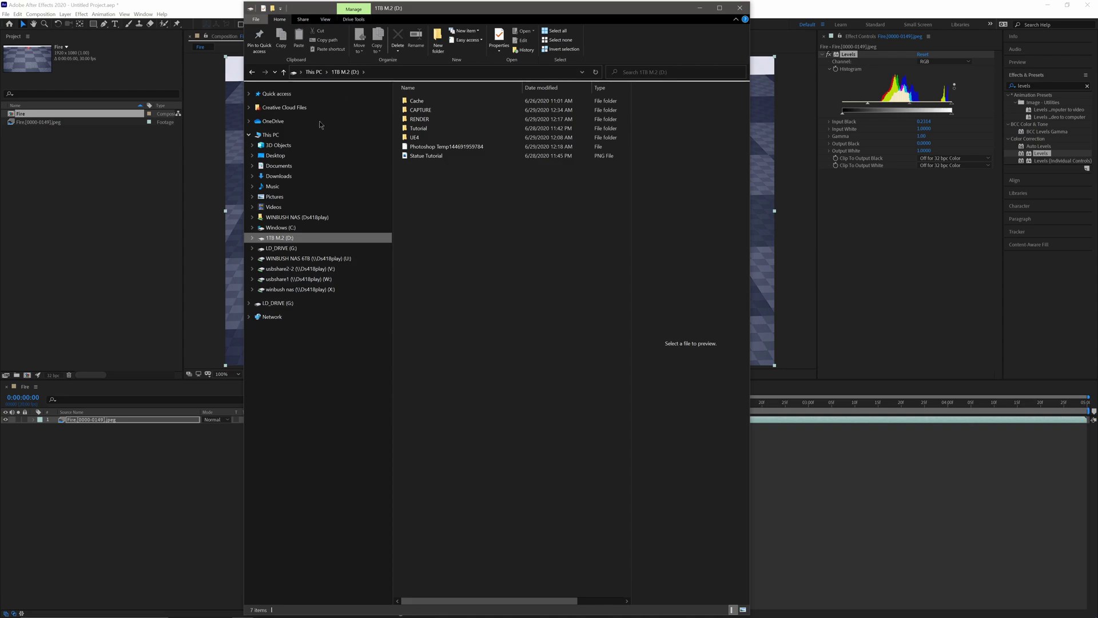
double_click(452, 119)
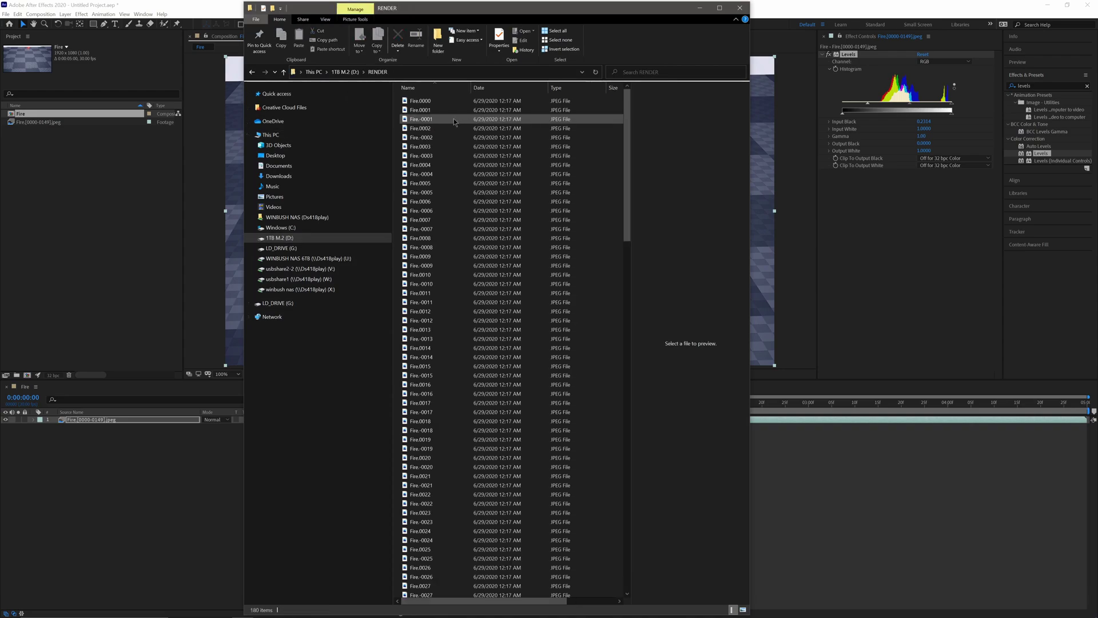
Step: Preview the pre-roll frames Fire.-0001 to Fire.-0030, then Fire.0000 and Fire.0002
left_click(436, 120)
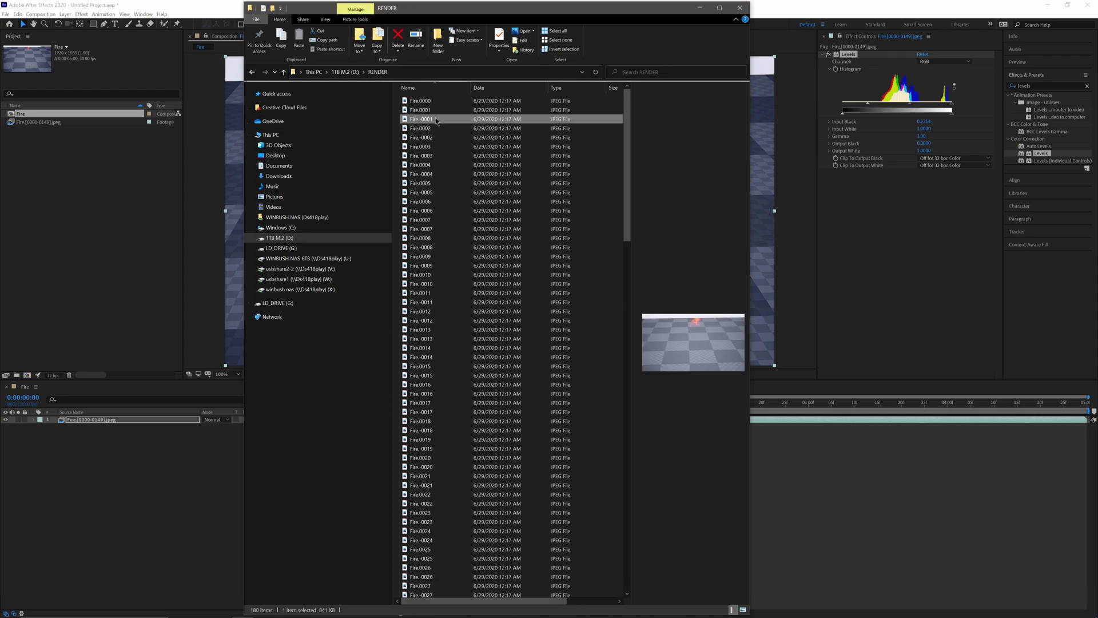
left_click(445, 139)
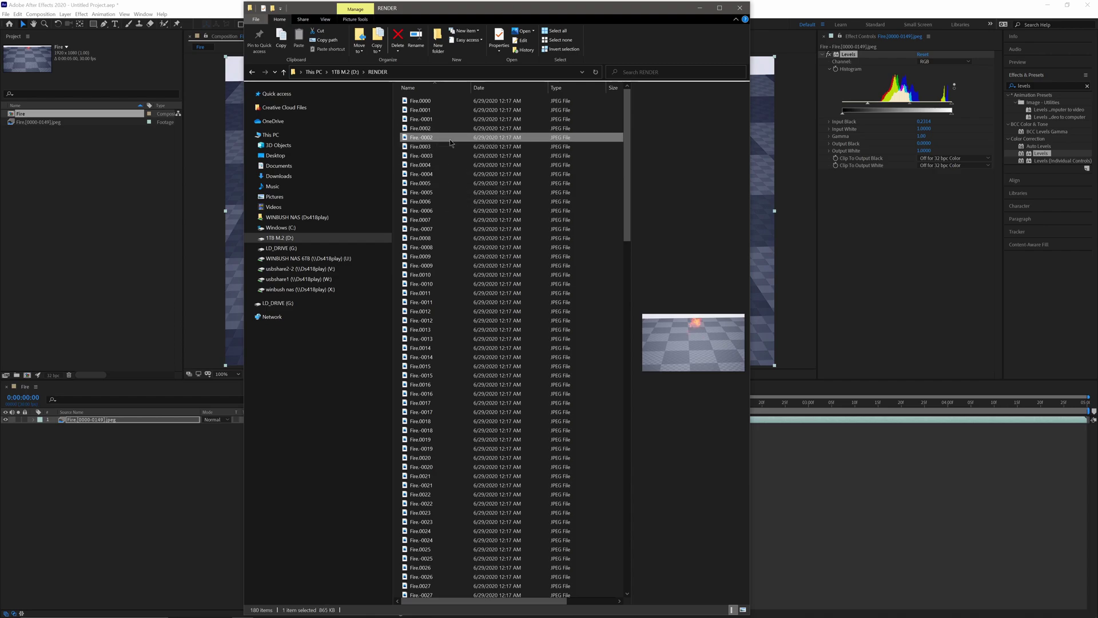
left_click(496, 157)
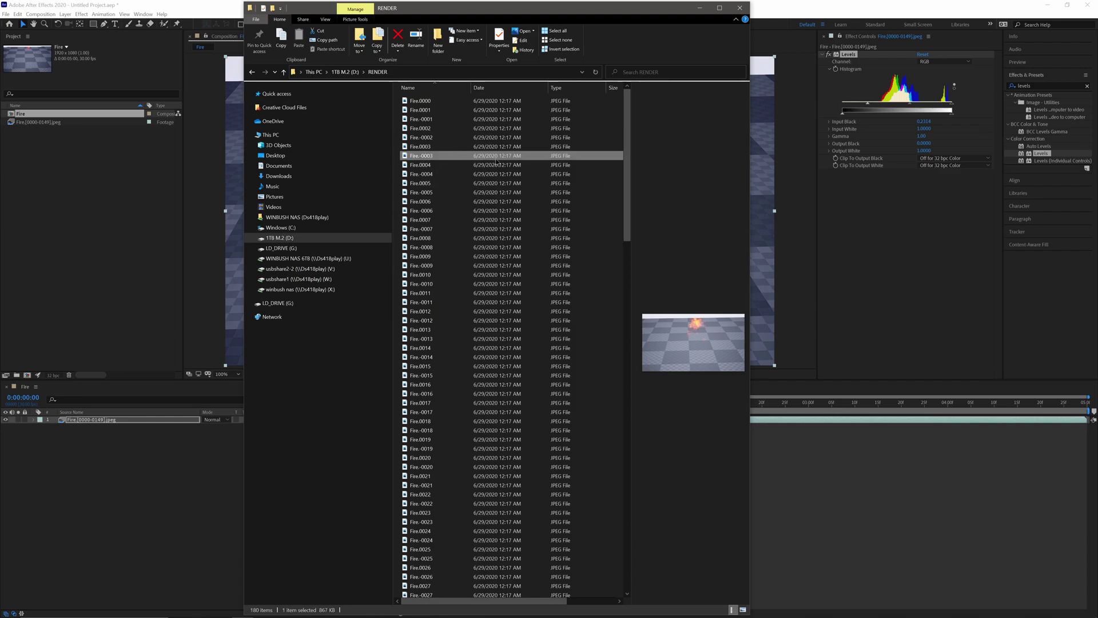
left_click(446, 174)
left_click(449, 214)
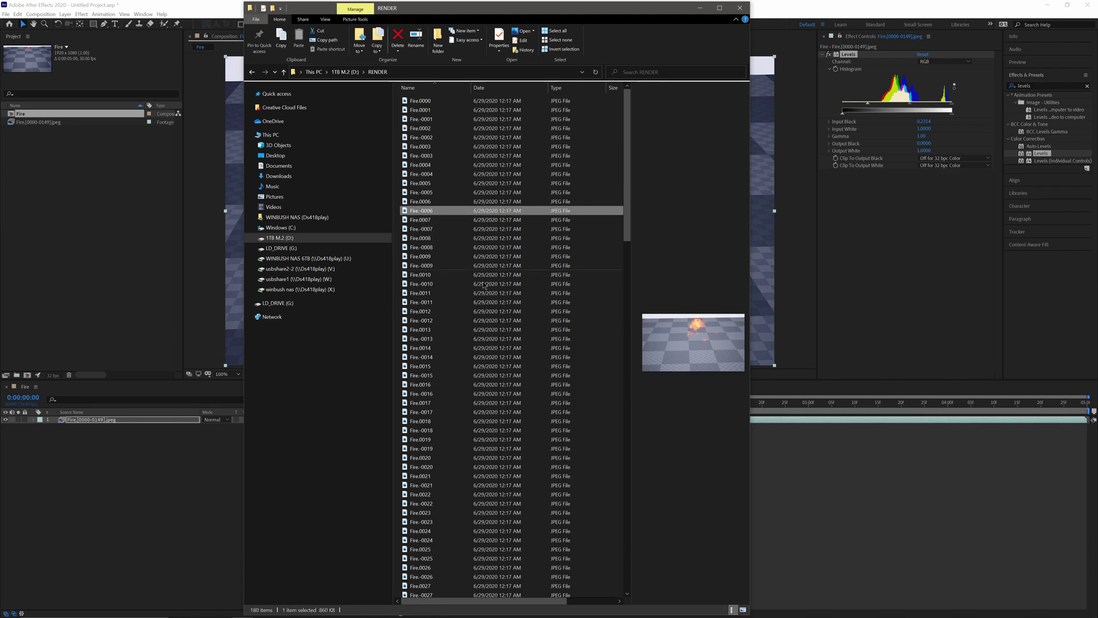
scroll(464, 263, "down", 11)
left_click(478, 320)
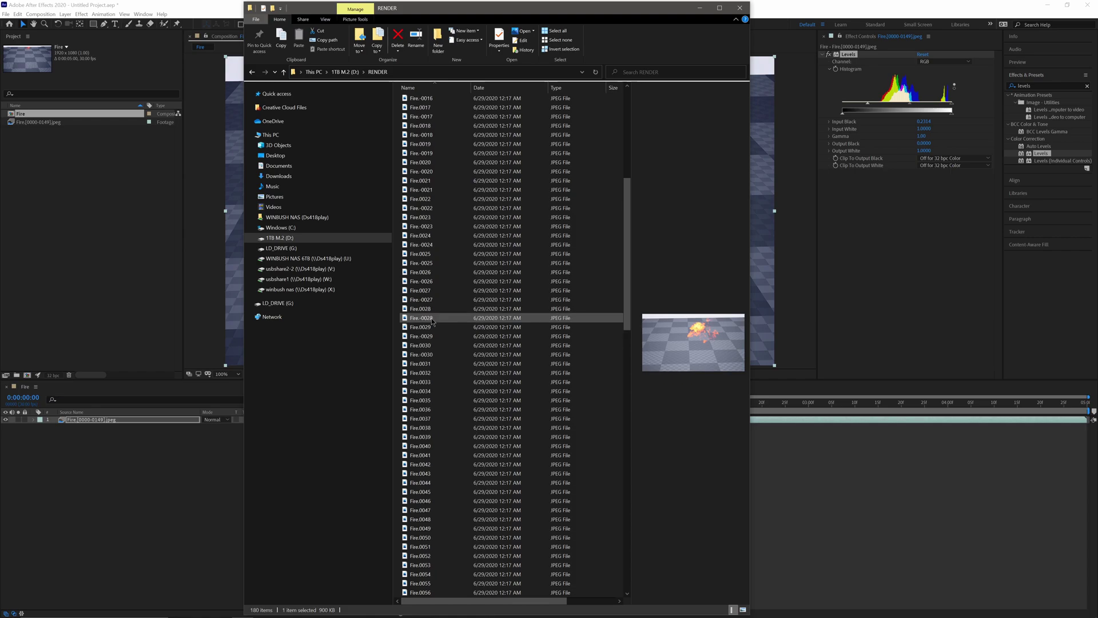
left_click(413, 336)
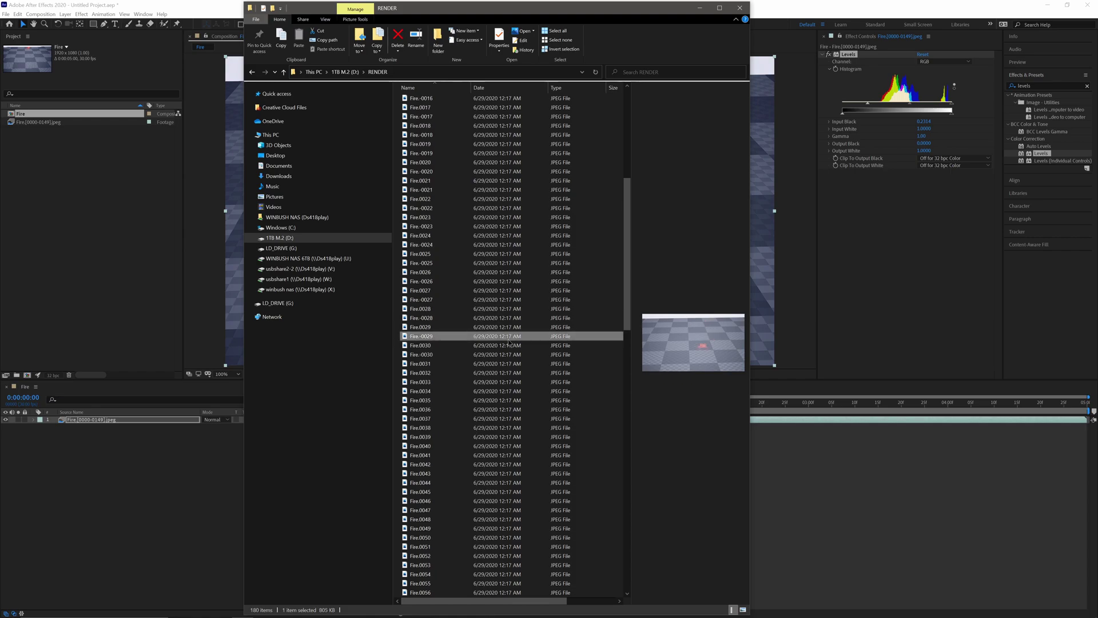
left_click(431, 356)
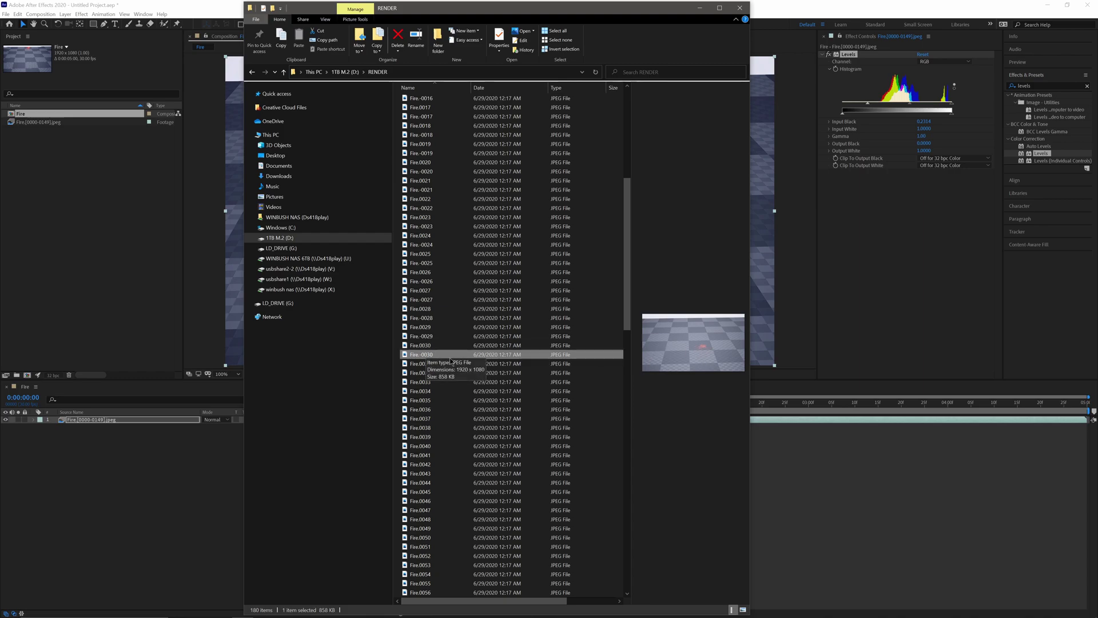
scroll(453, 361, "up", 10)
left_click(426, 102)
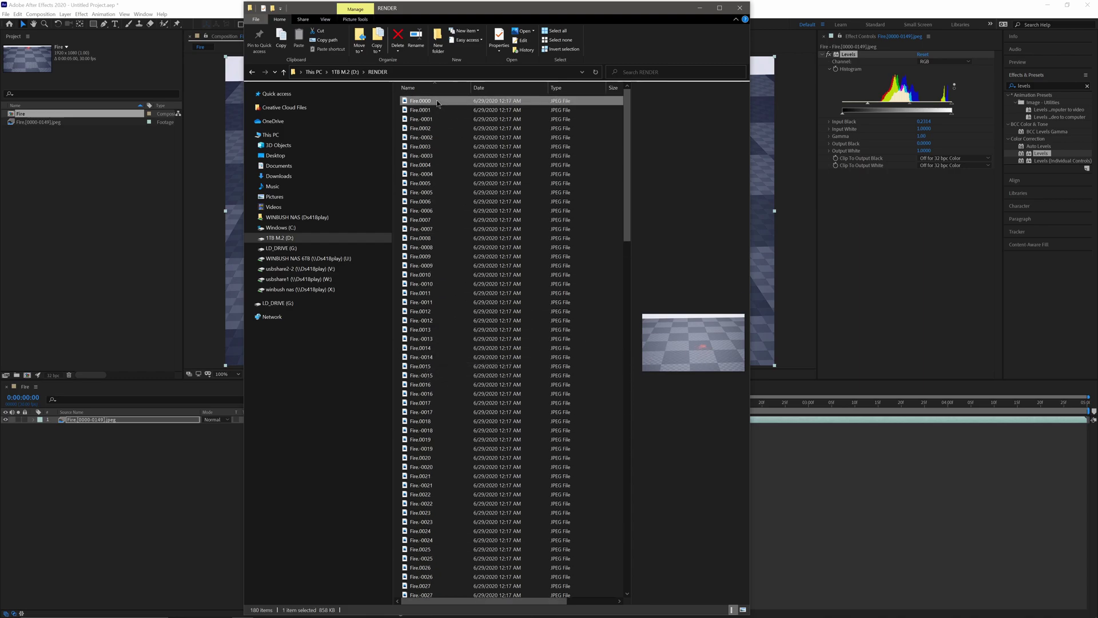
left_click(450, 130)
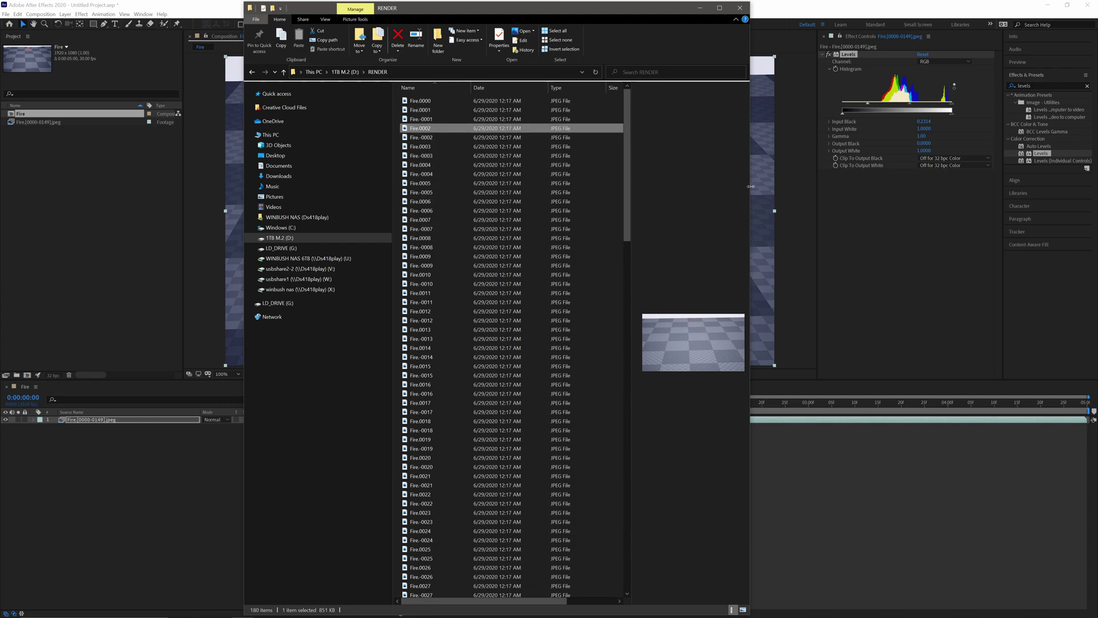
Step: Show the frames as extra large thumbnails and widen the window to fit more
left_click_drag(751, 186, 779, 187)
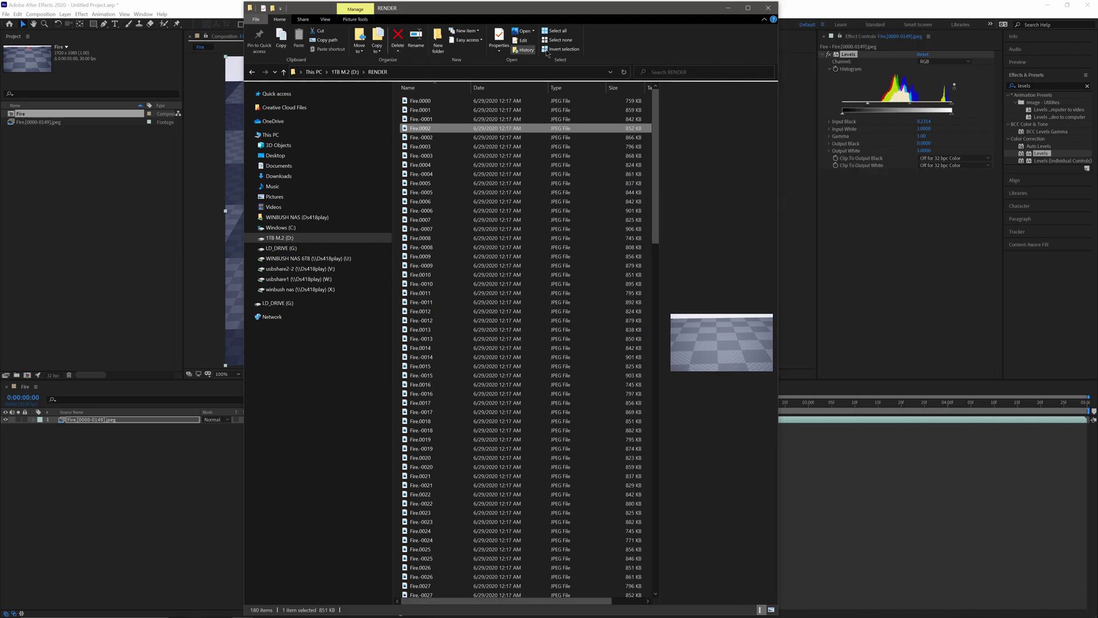
left_click(325, 19)
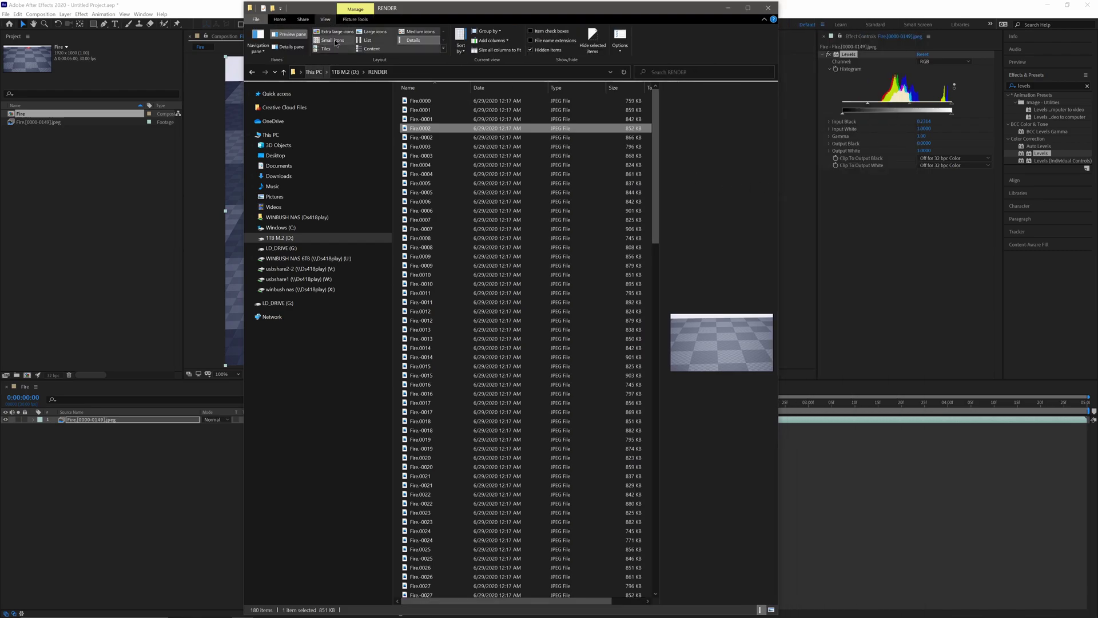
left_click(332, 32)
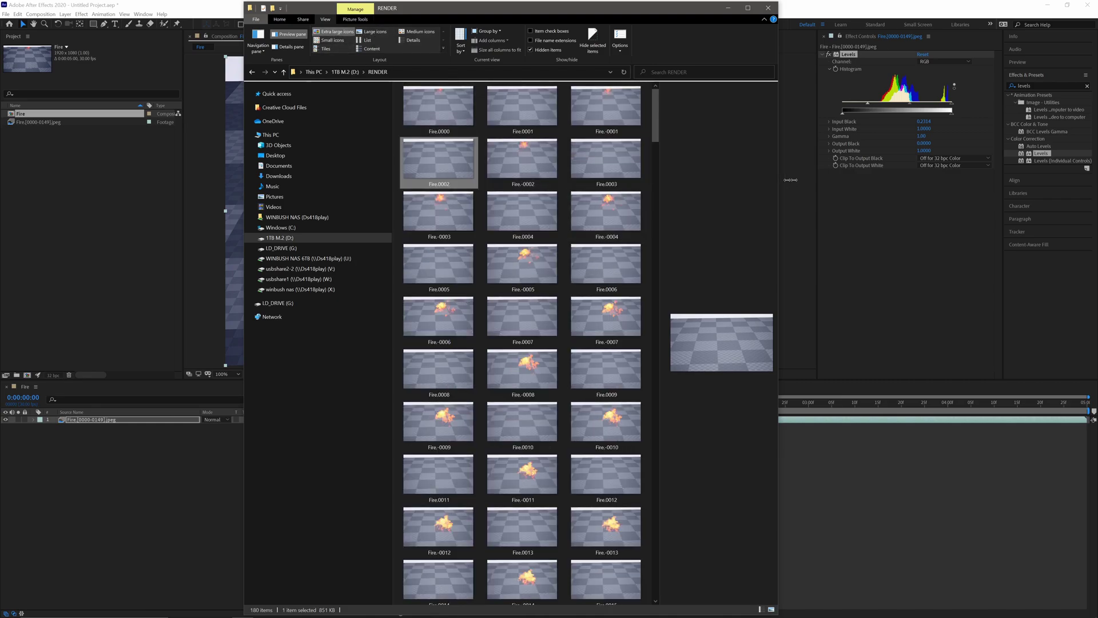
left_click_drag(791, 179, 918, 182)
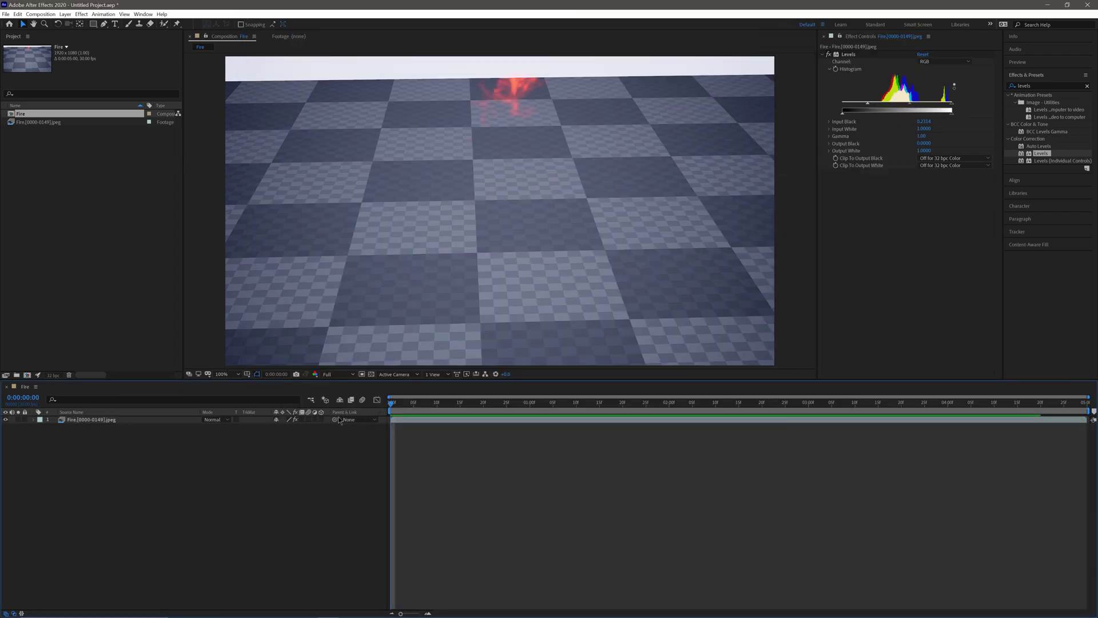
Step: Play a preview of the Fire composition with its Levels effect
key("space")
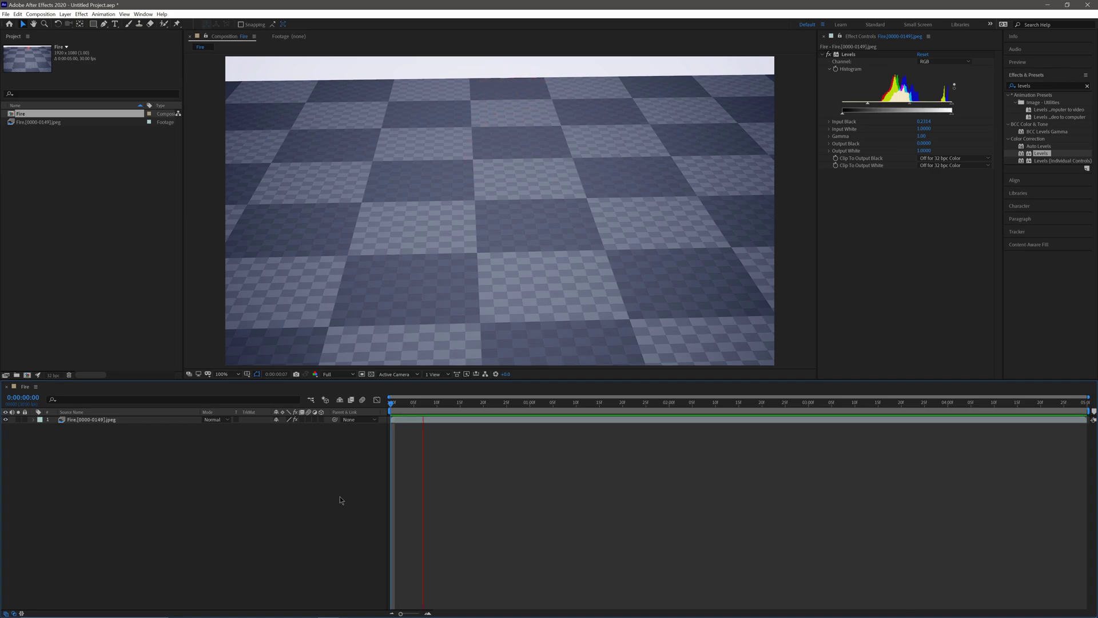